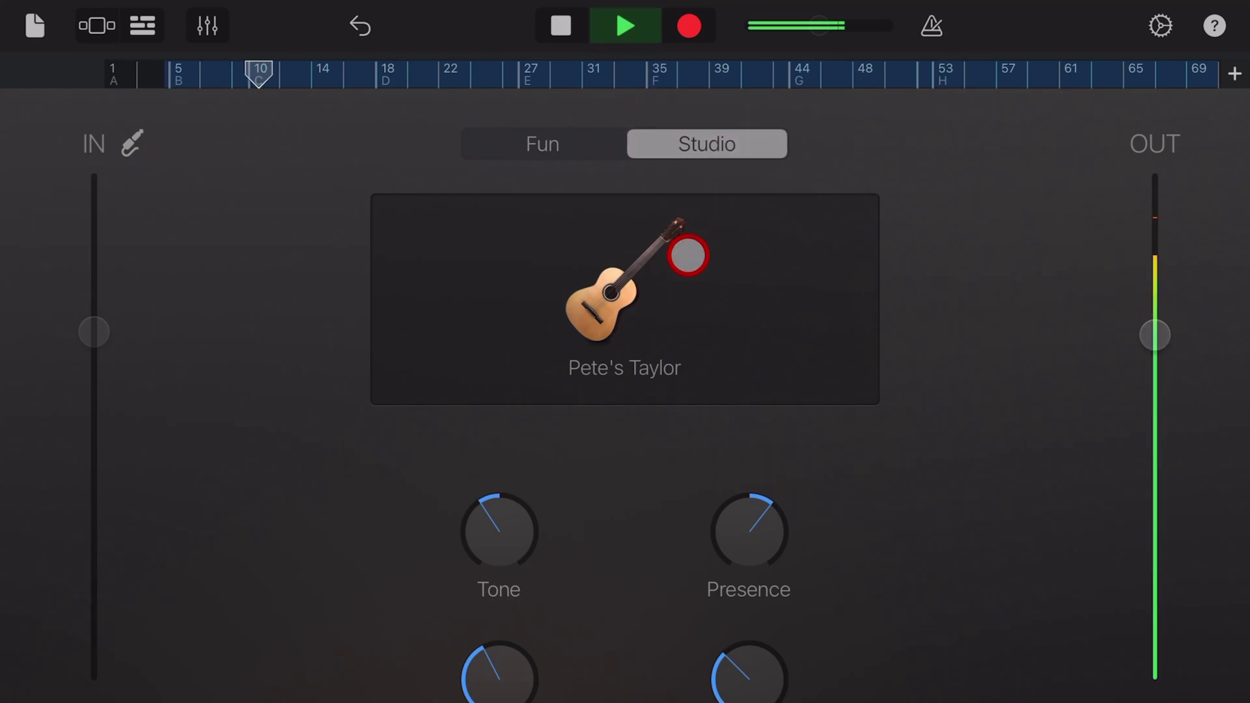
Review the Audio Recorder presets and keep the custom Pete's Taylor sound.
click(684, 254)
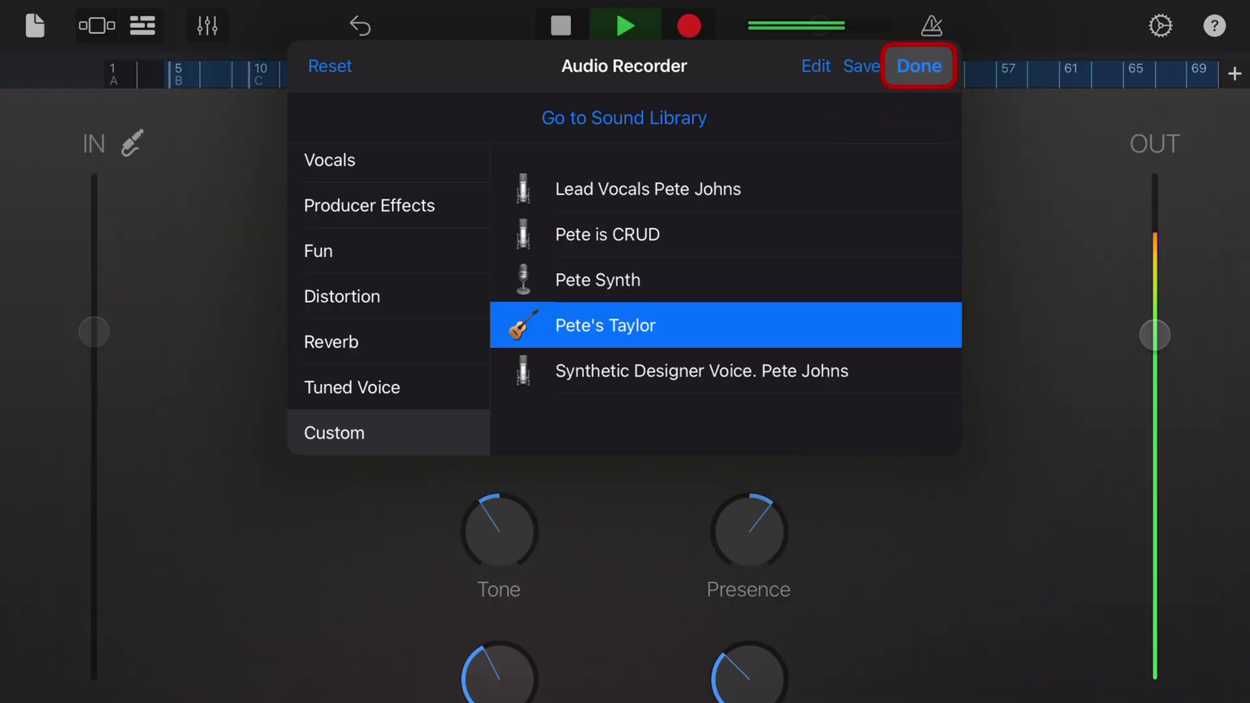
click(920, 66)
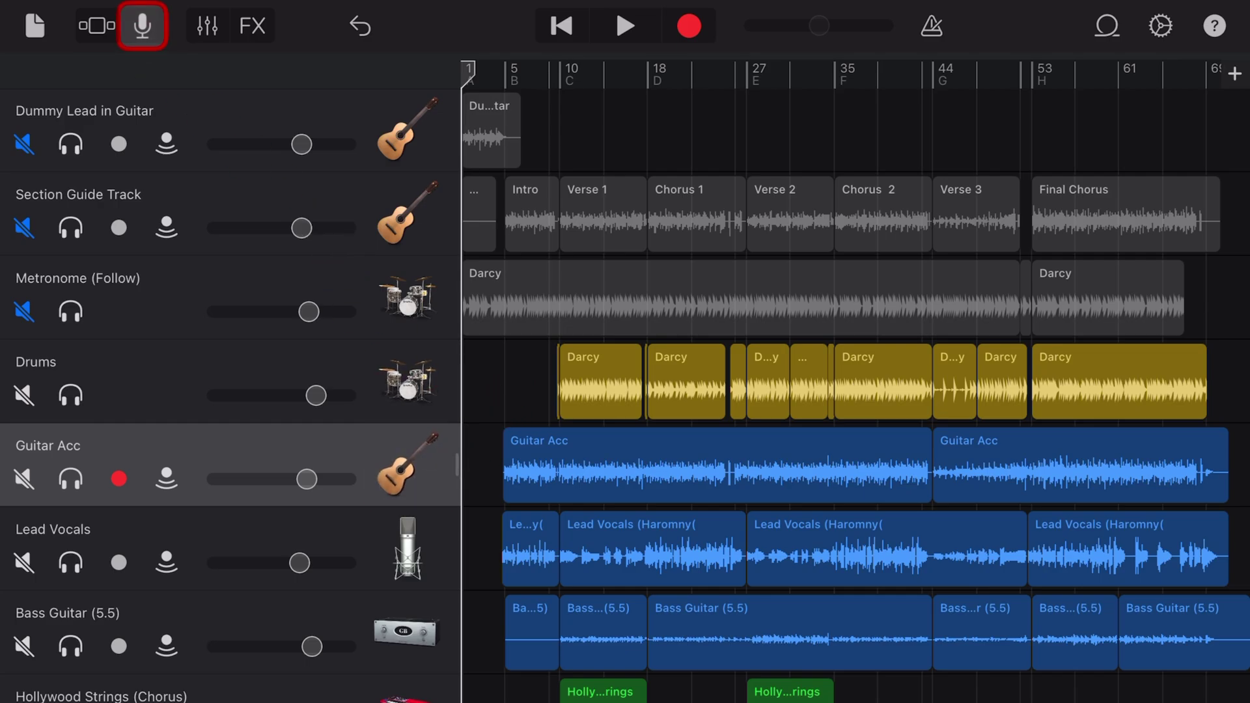
click(143, 26)
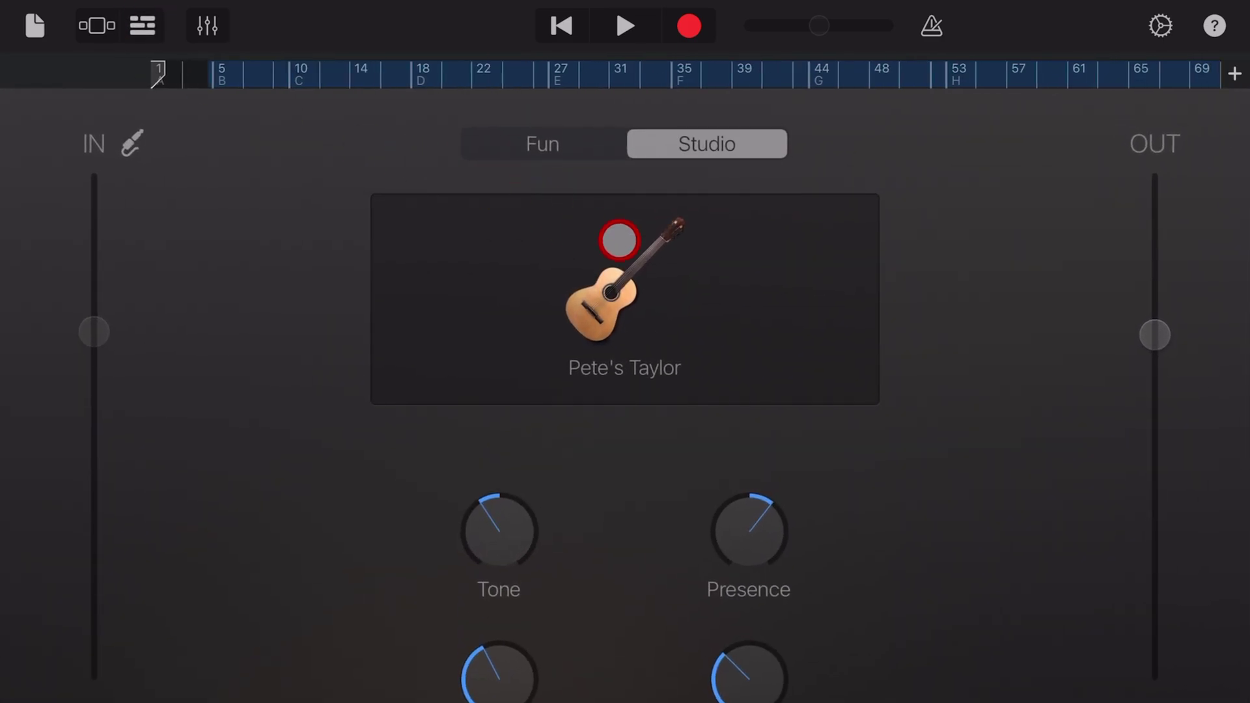
click(623, 292)
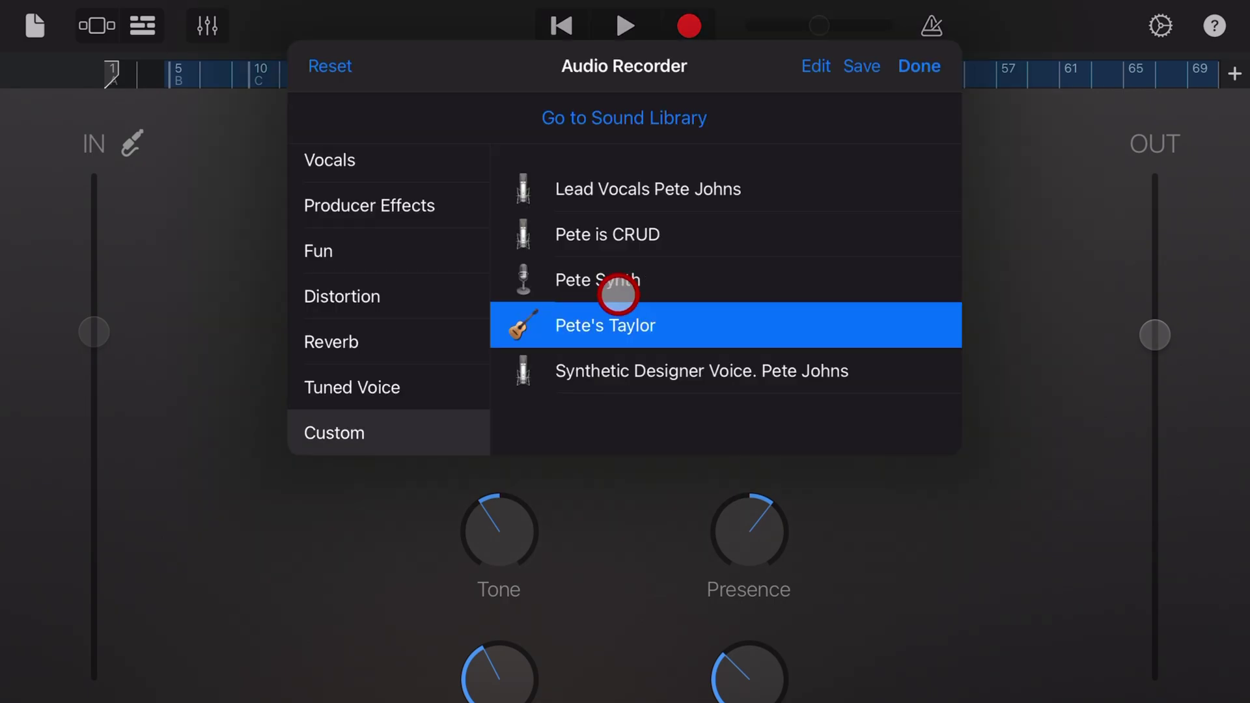
click(344, 160)
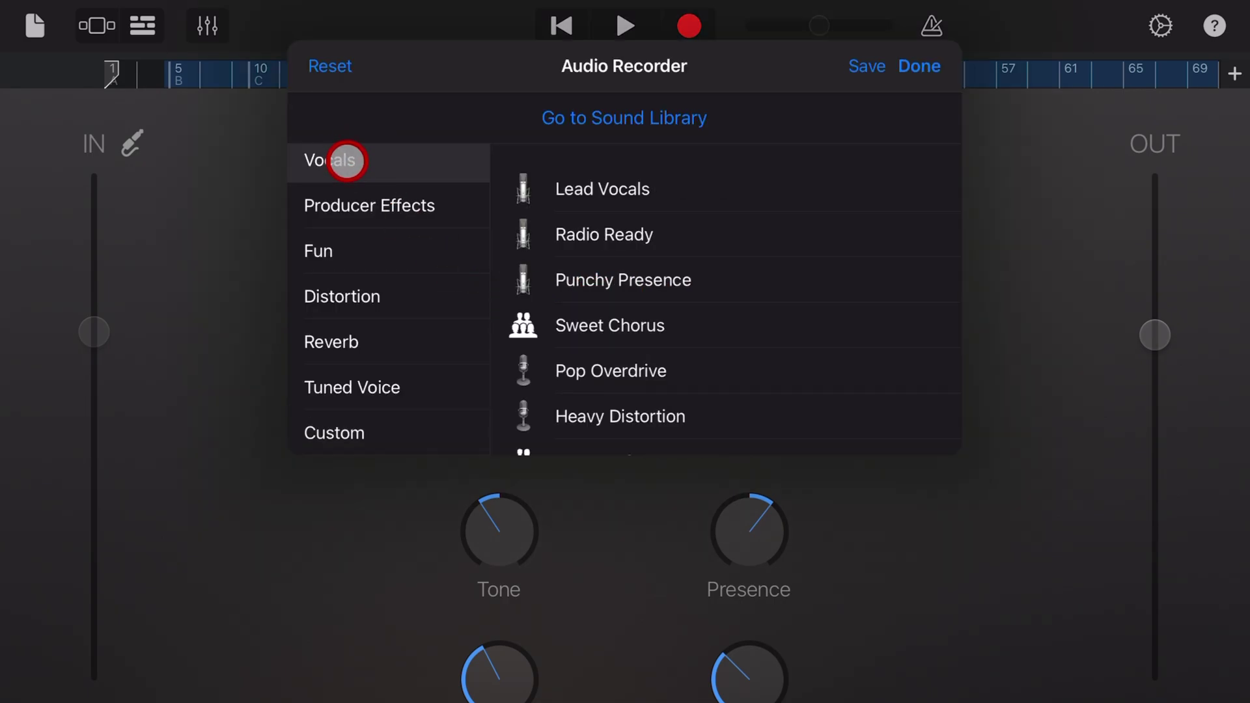
click(368, 201)
click(367, 249)
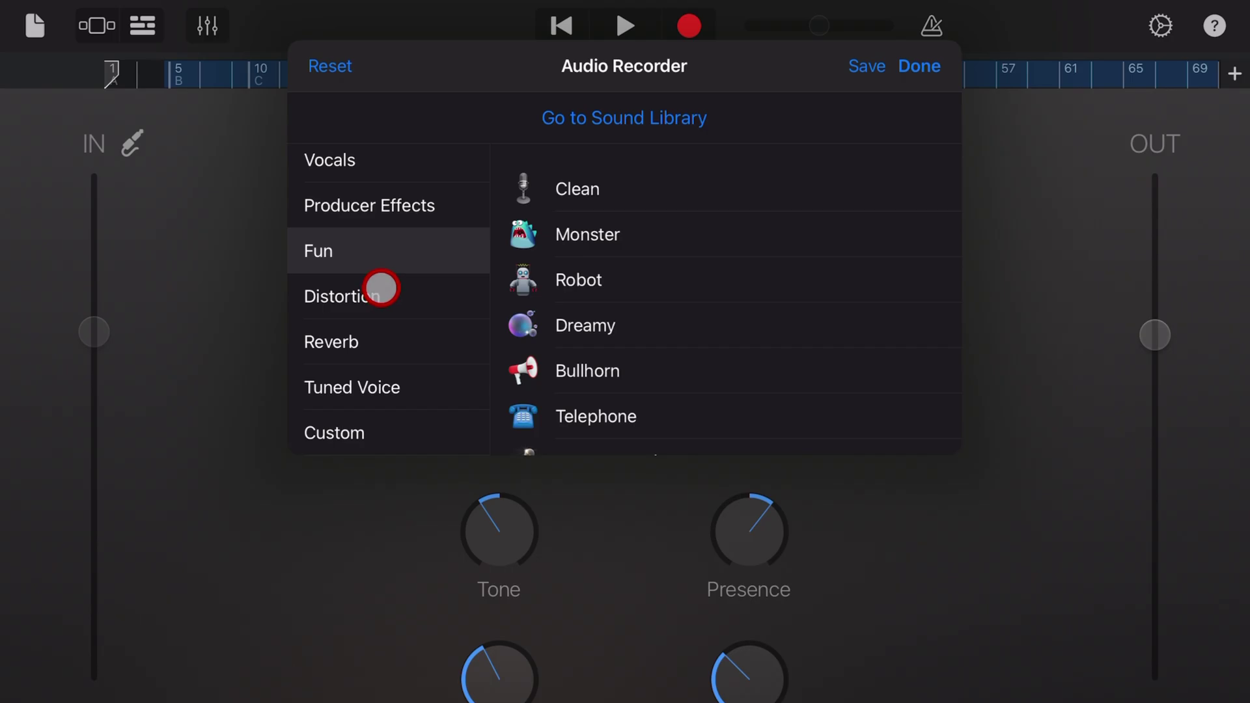
click(381, 293)
click(367, 342)
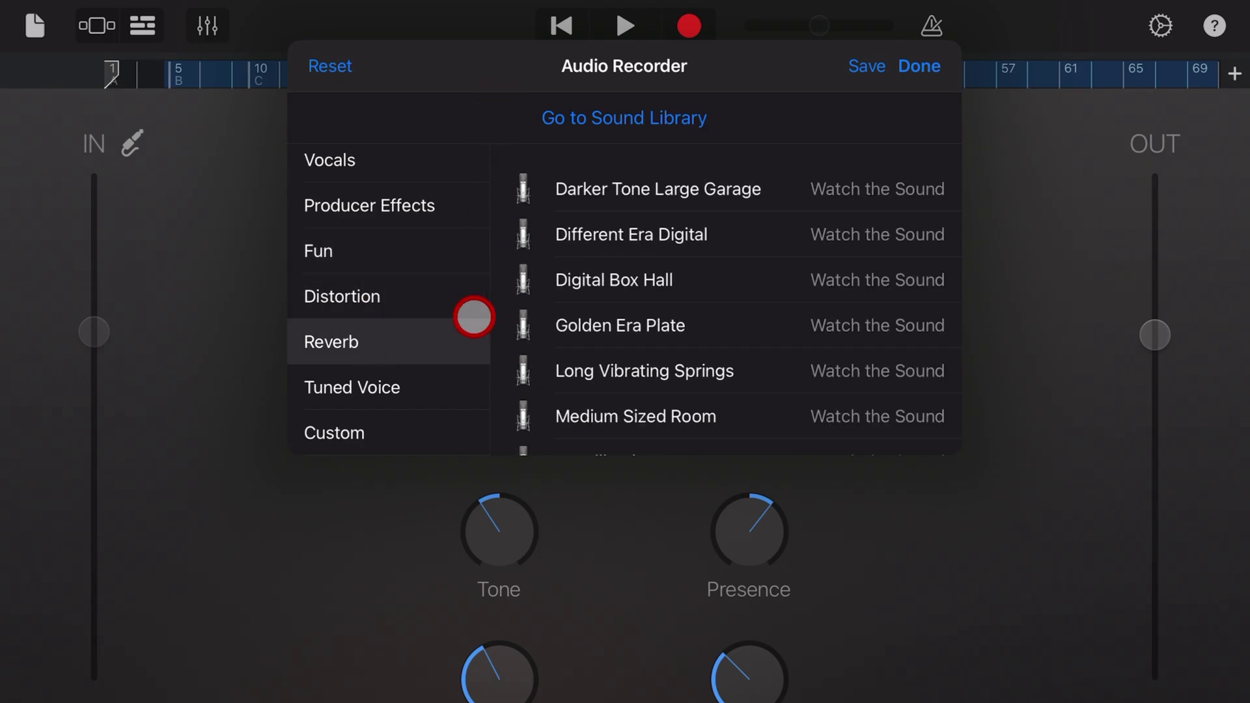
click(360, 434)
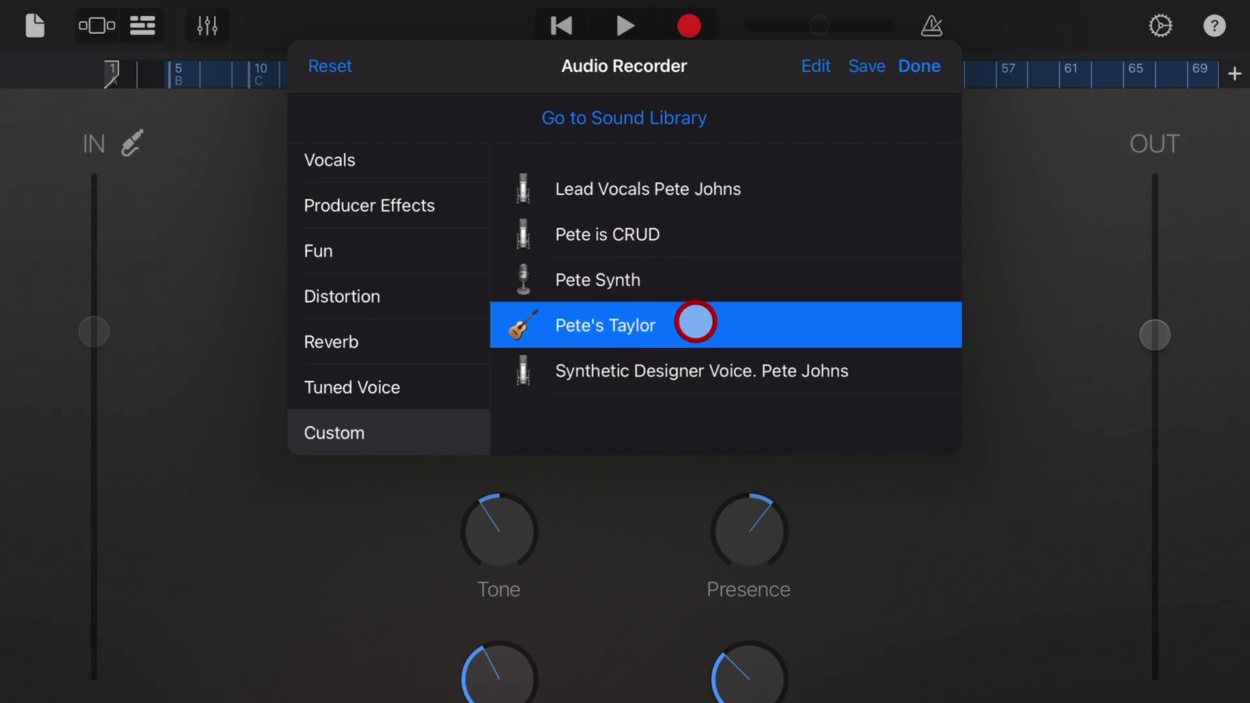
click(696, 323)
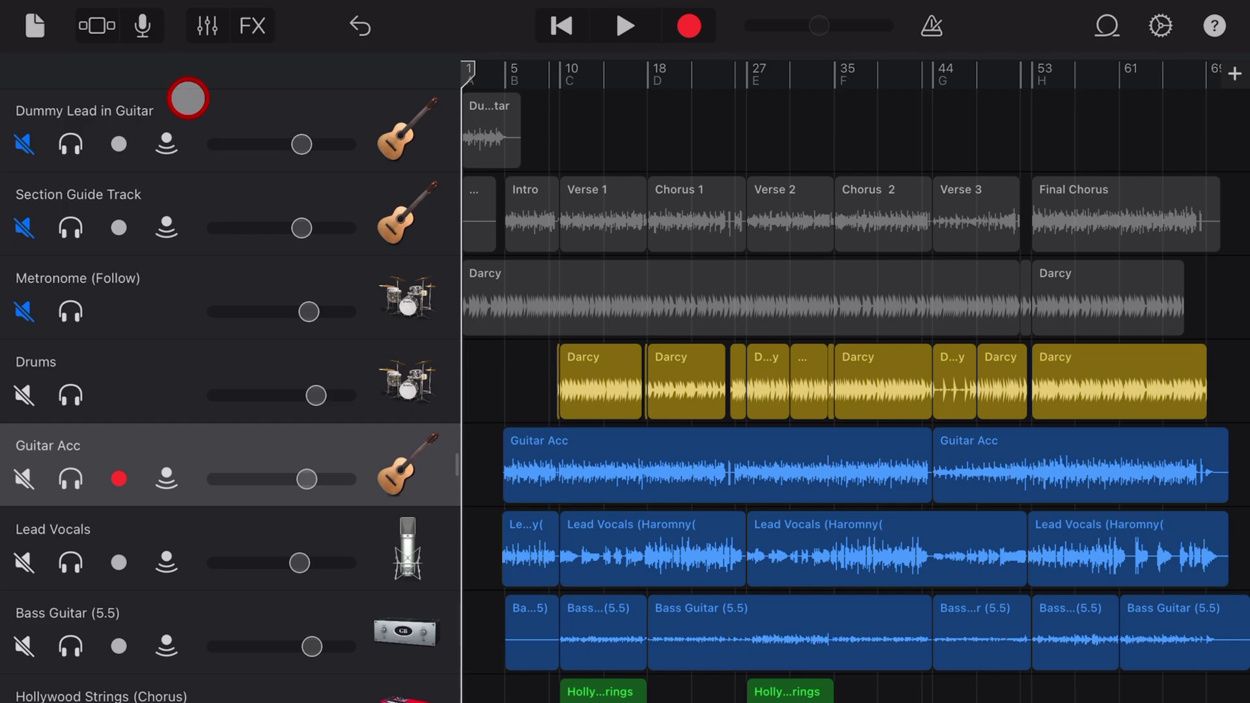
Set the Guitar Acc recorder sound to Acoustic Guitar > Nice Room.
click(143, 25)
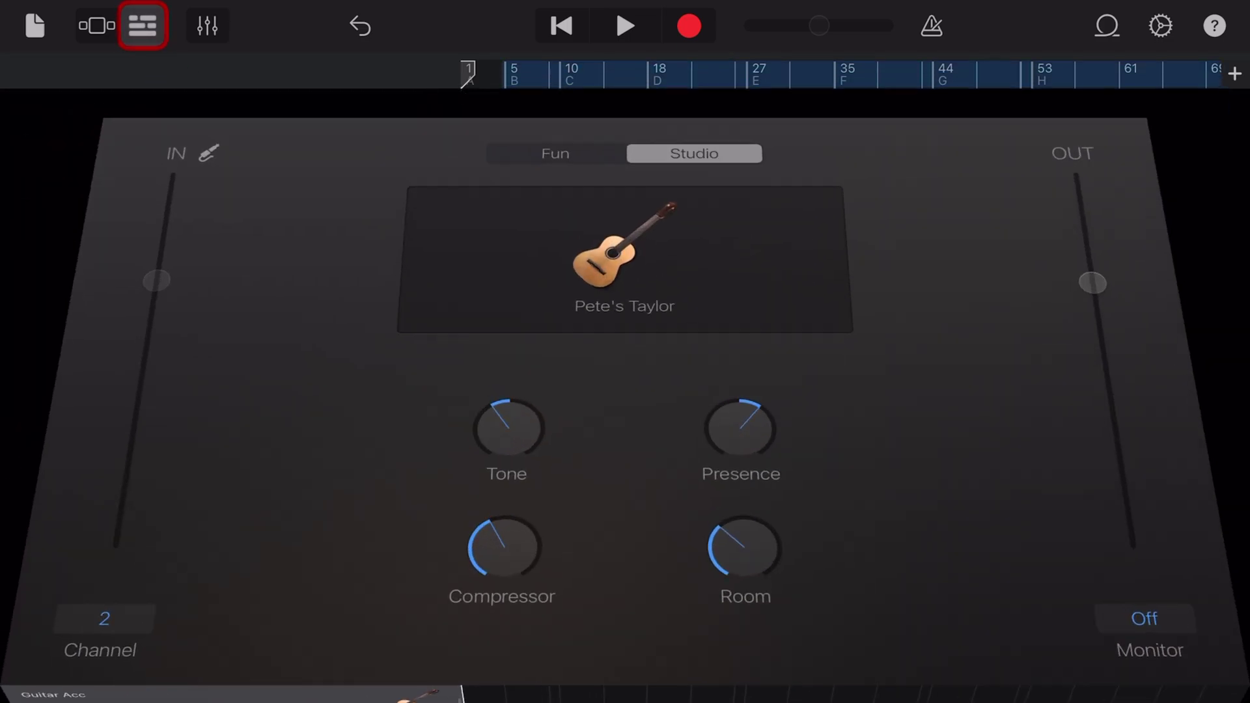
click(801, 261)
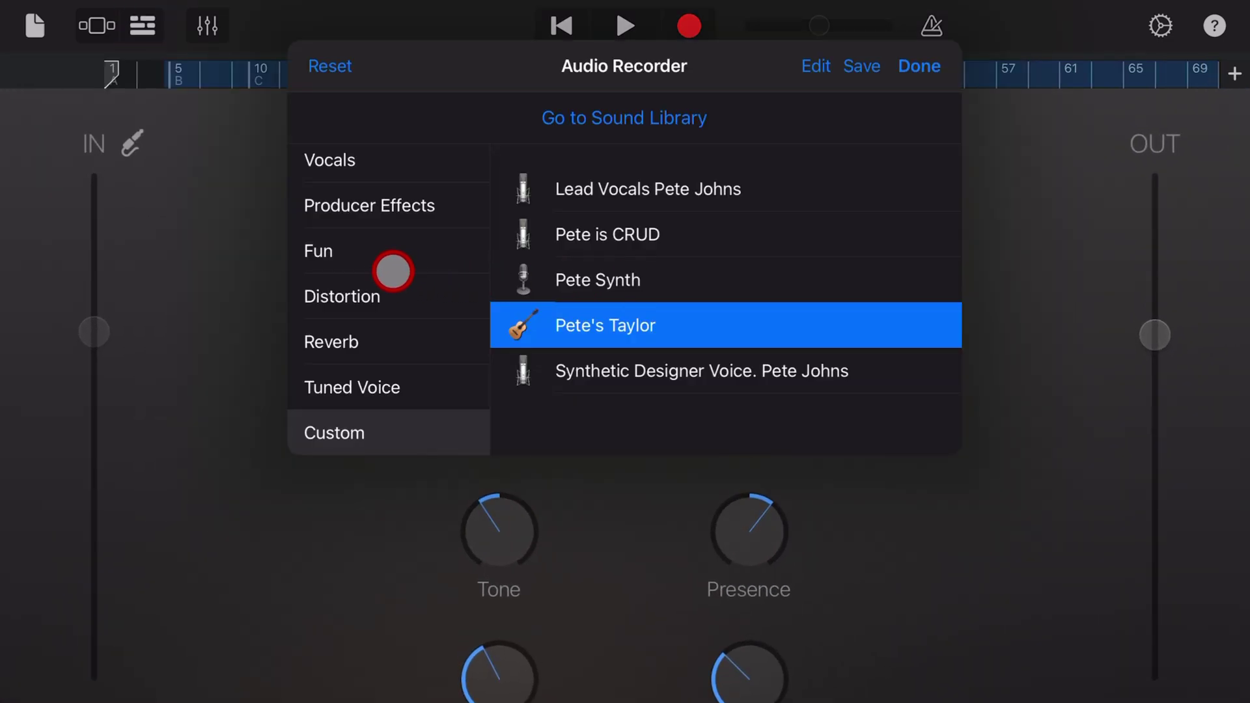
scroll(392, 273, up, 5)
scroll(386, 269, up, 3)
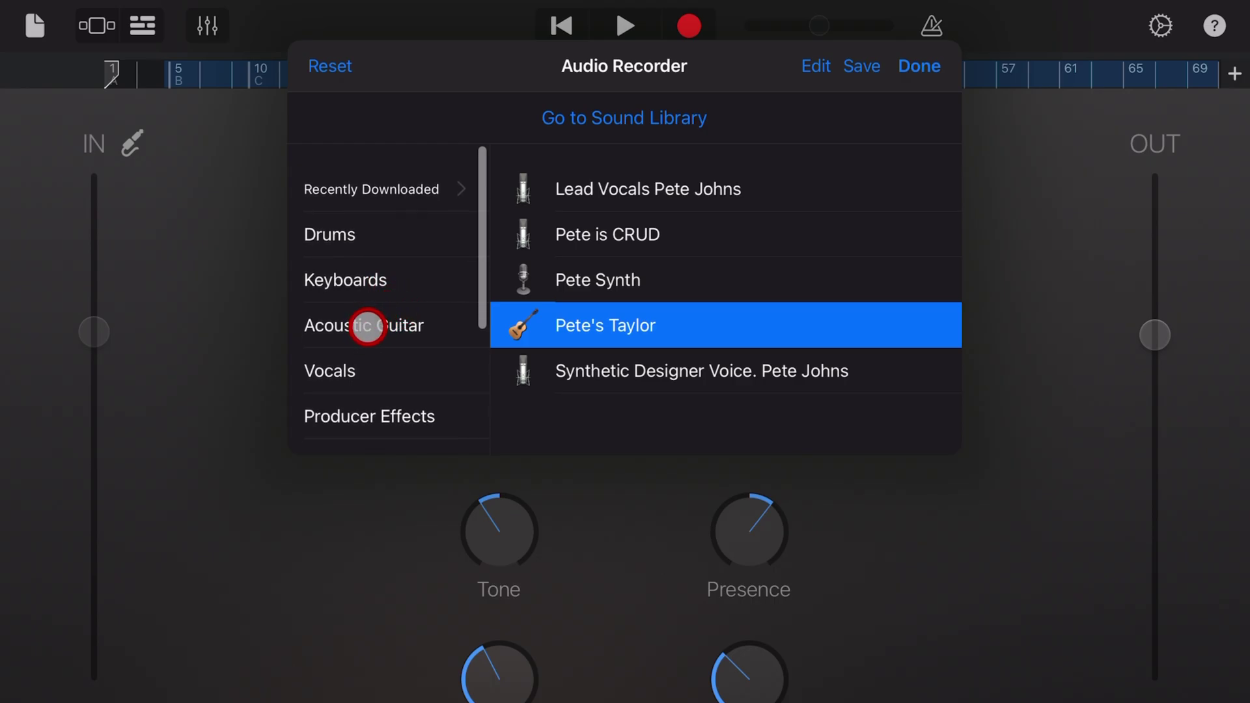
click(371, 325)
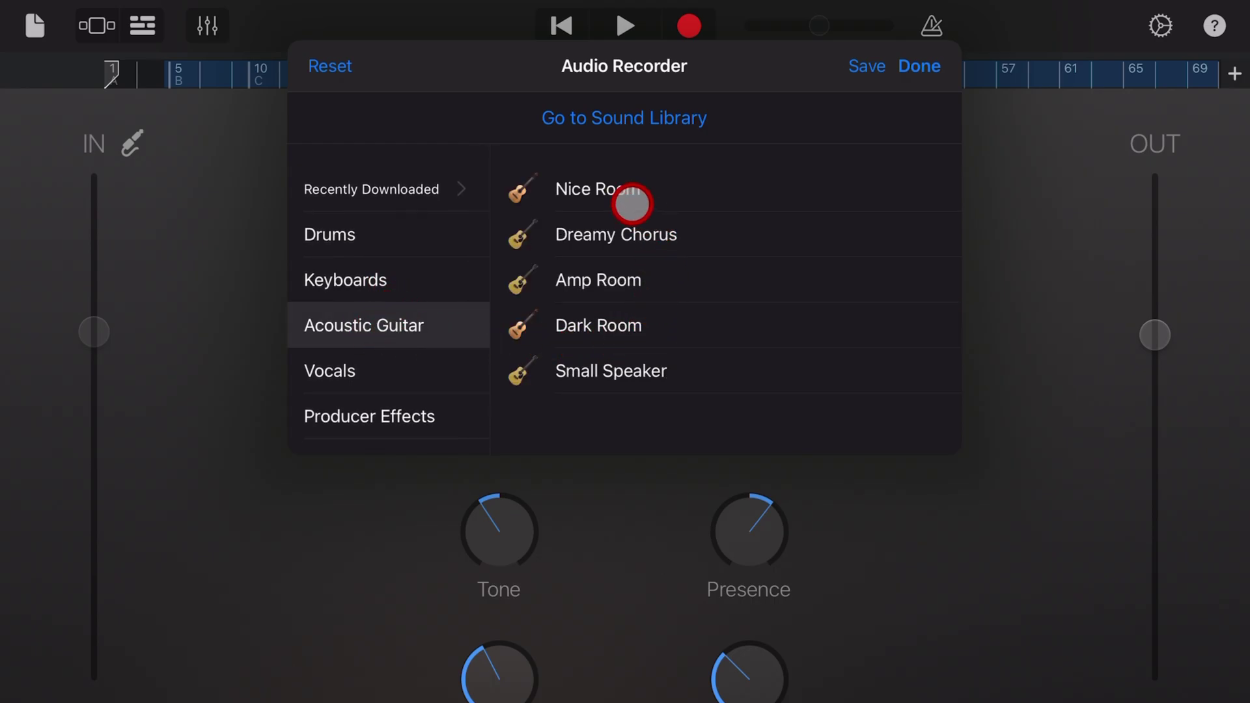
click(628, 192)
click(919, 66)
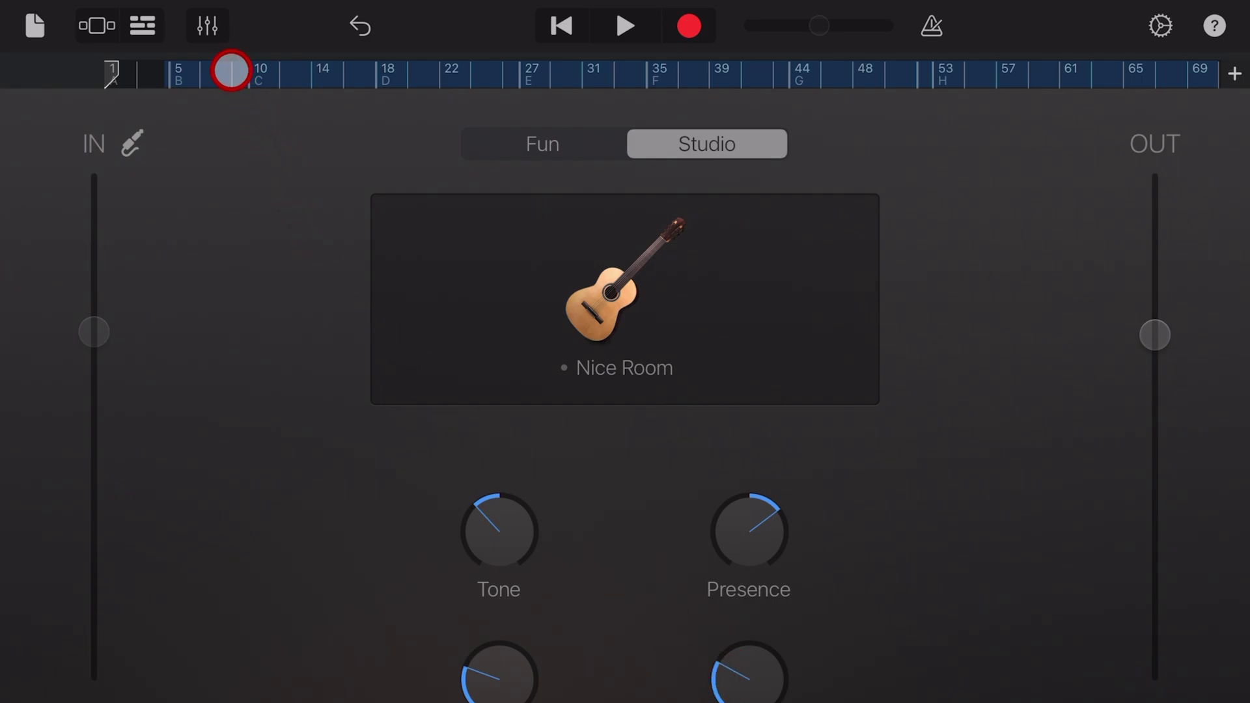
In the Guitar Acc Visual EQ, cut the treble slightly and move the mid band to about 1k, slightly lower.
click(208, 25)
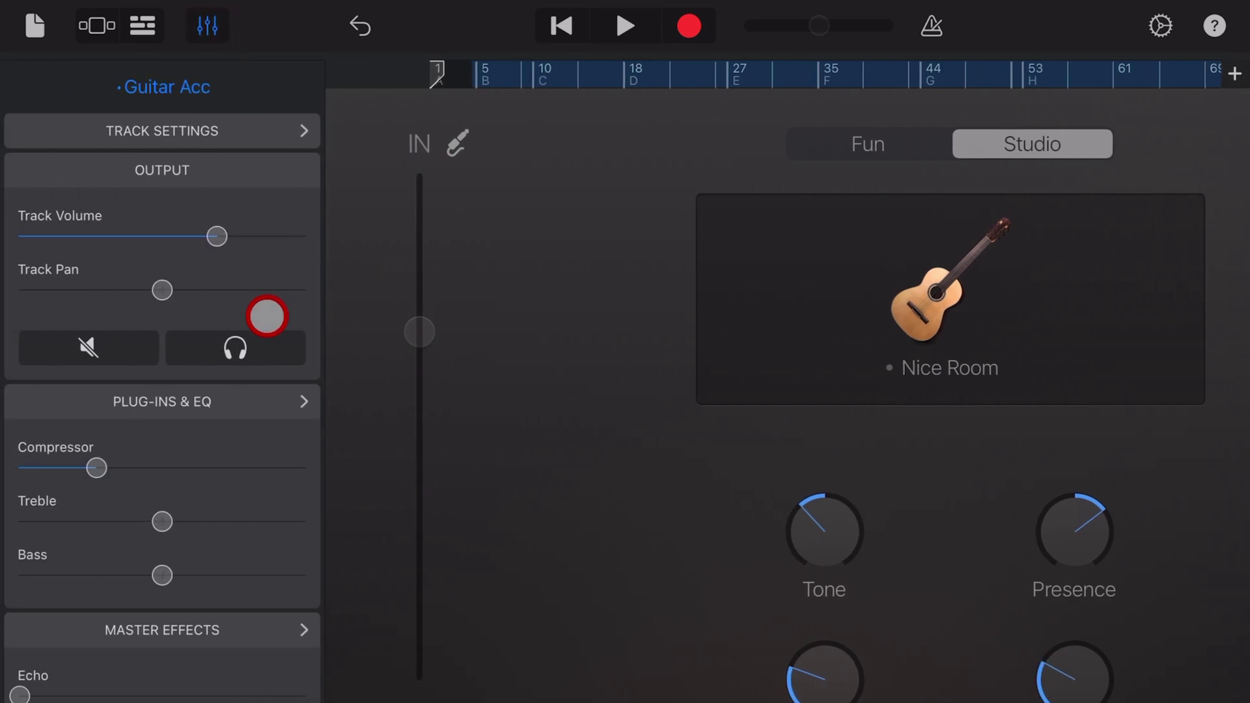
click(257, 399)
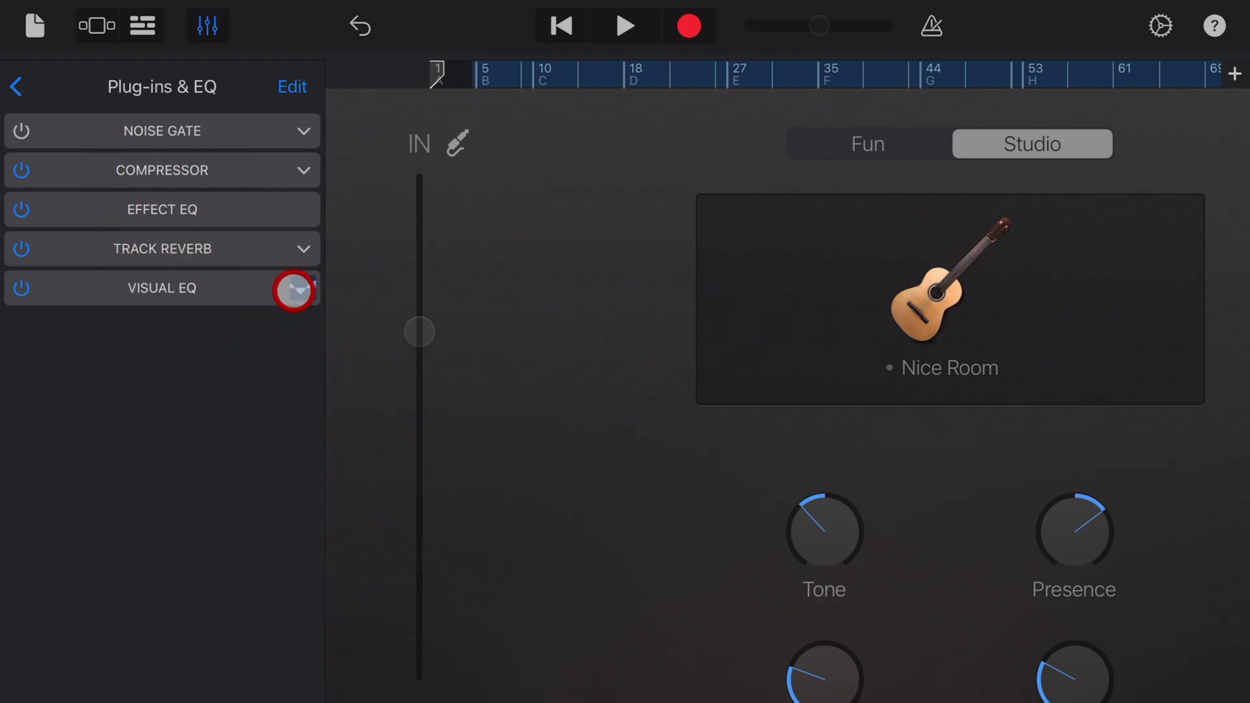
click(296, 288)
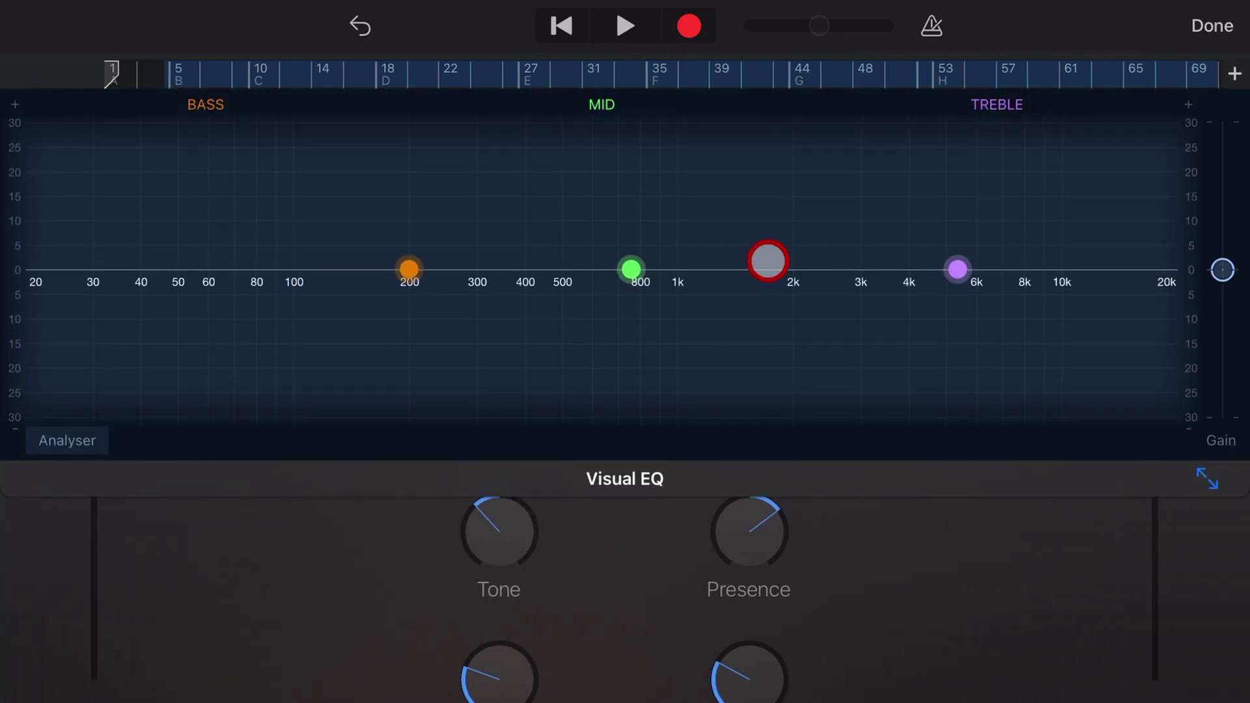
drag(963, 273, 967, 293)
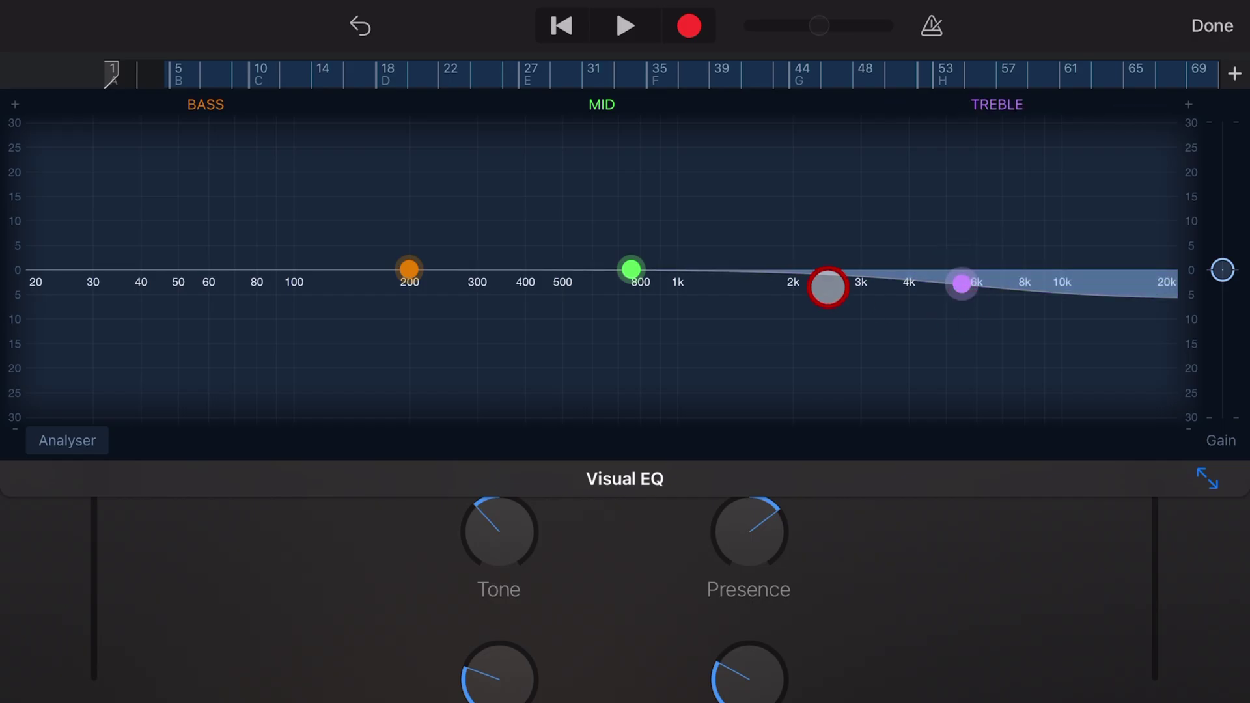
drag(639, 271, 687, 283)
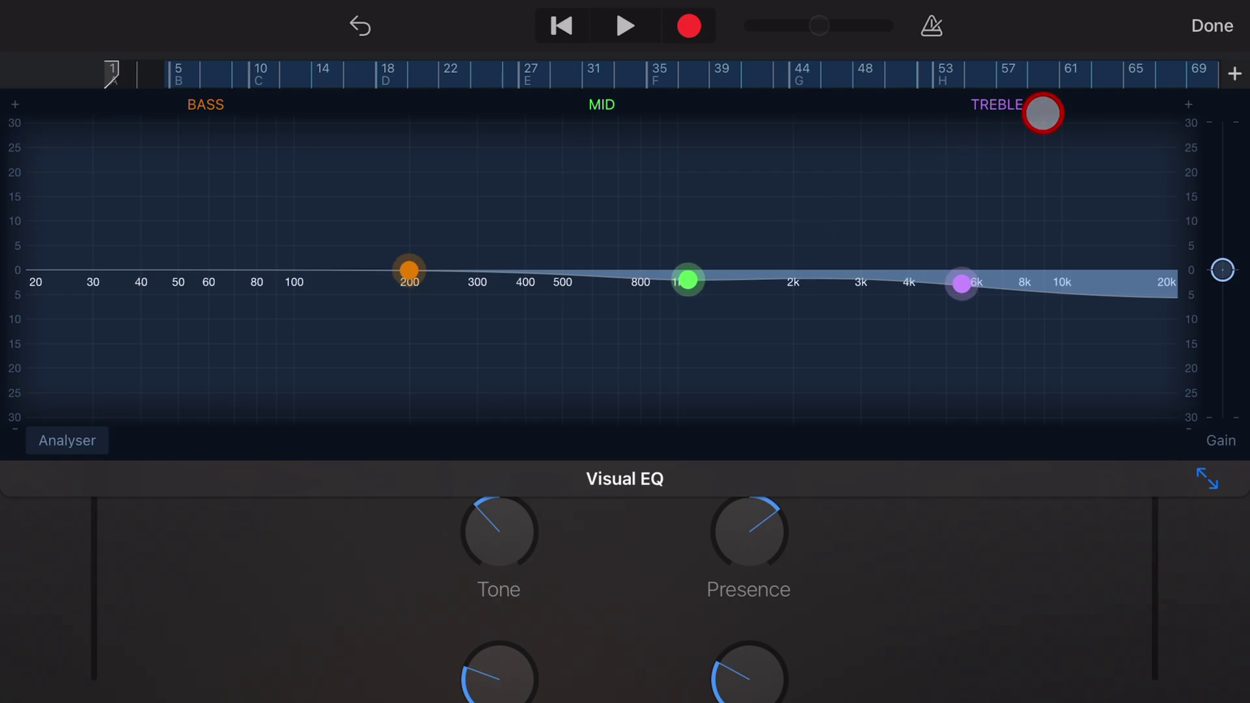
click(1211, 26)
click(292, 86)
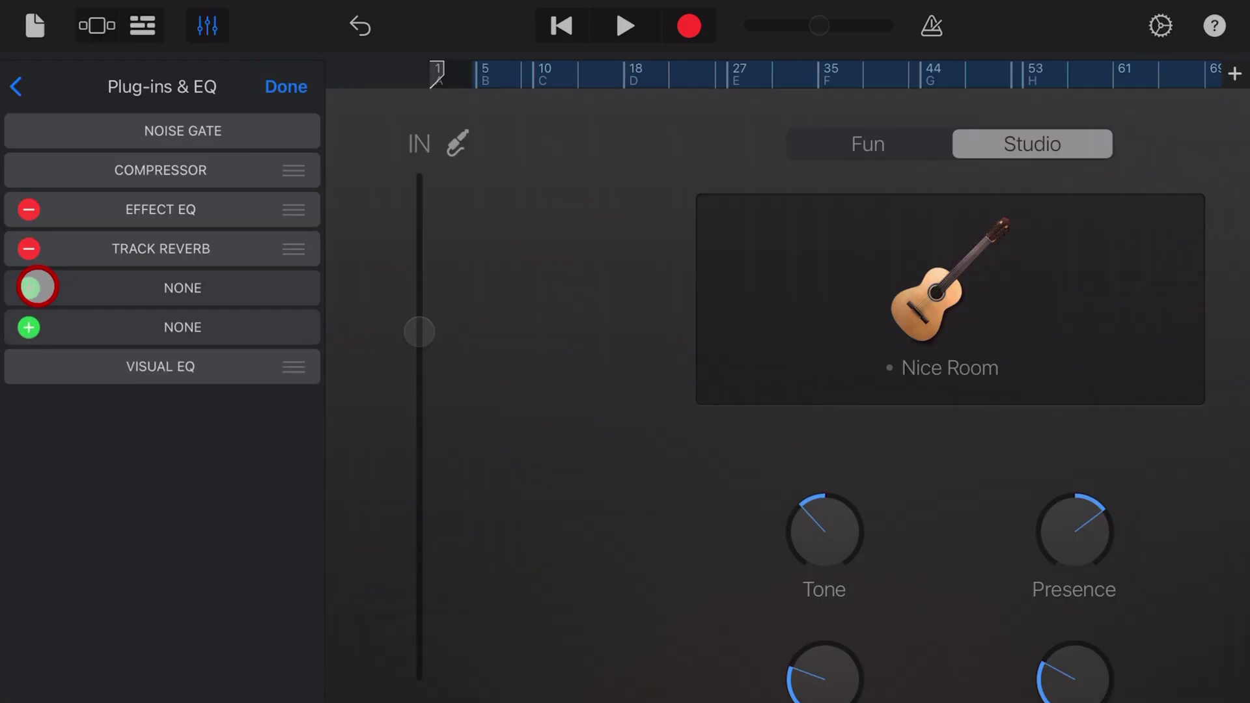
Add the Chorus effect to the empty plug-in slot and view its settings.
click(31, 287)
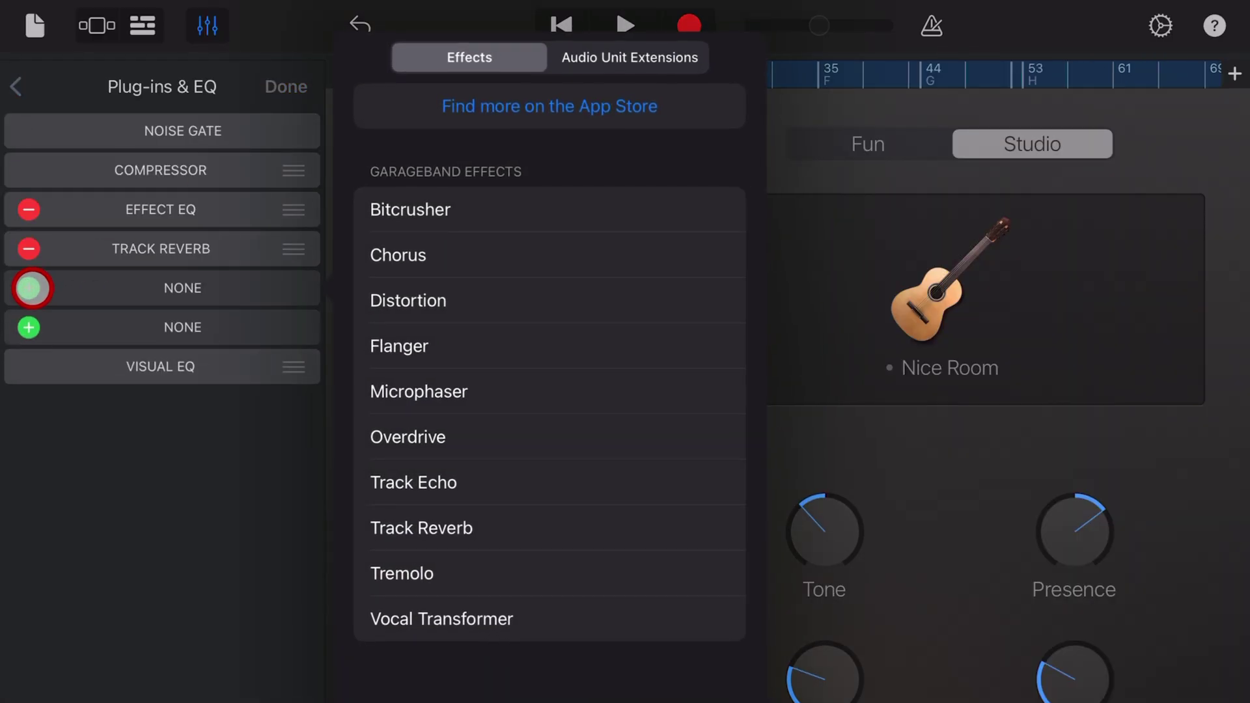
click(428, 257)
click(286, 86)
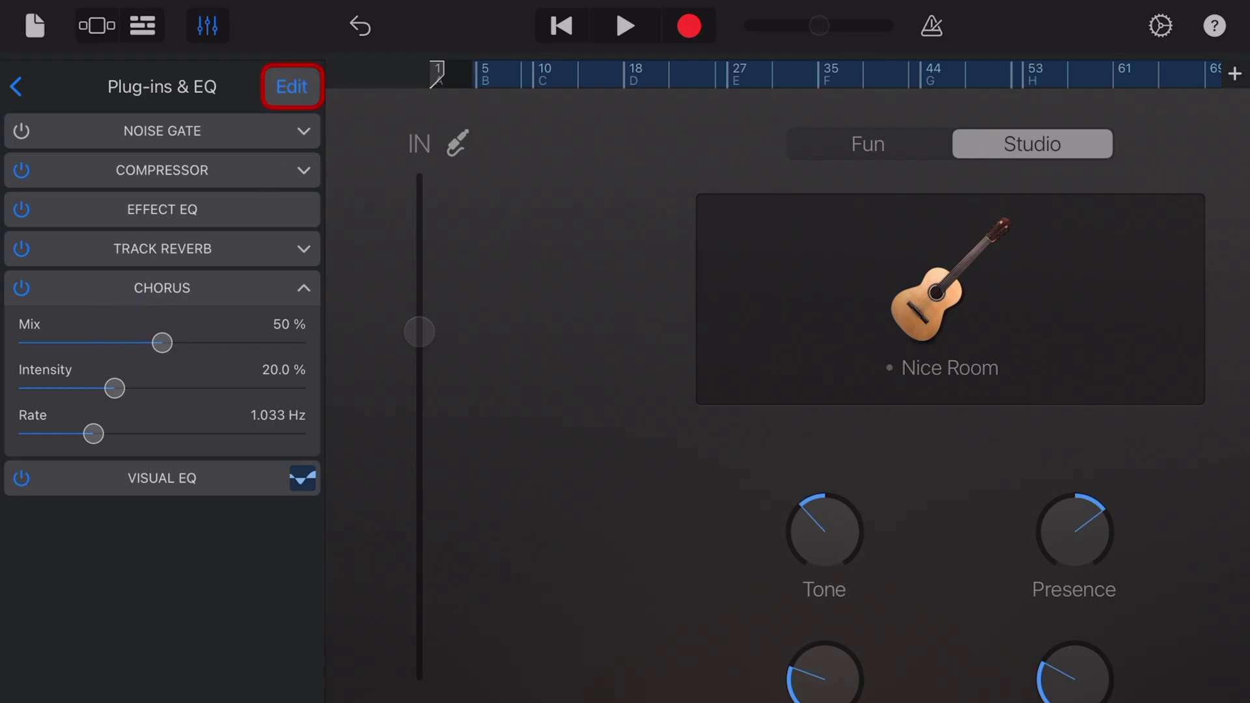
click(291, 86)
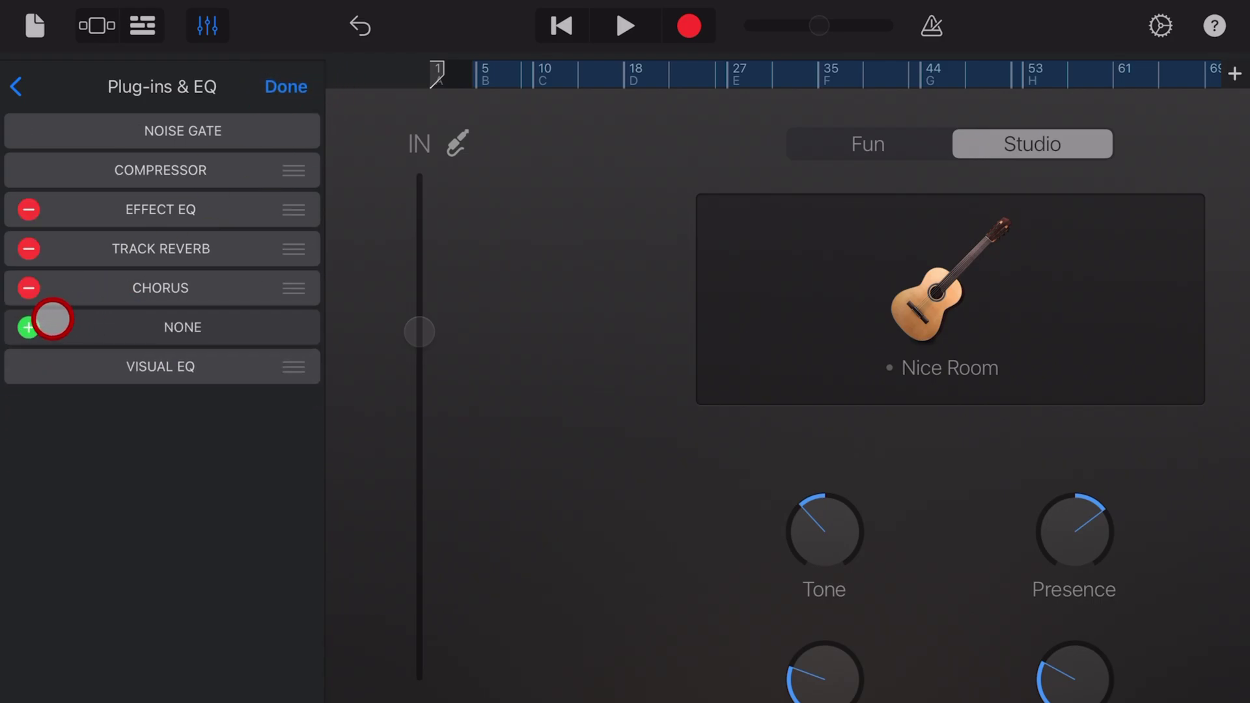
Insert the DAW Cassette audio unit extension into the next empty slot after Chorus.
click(29, 328)
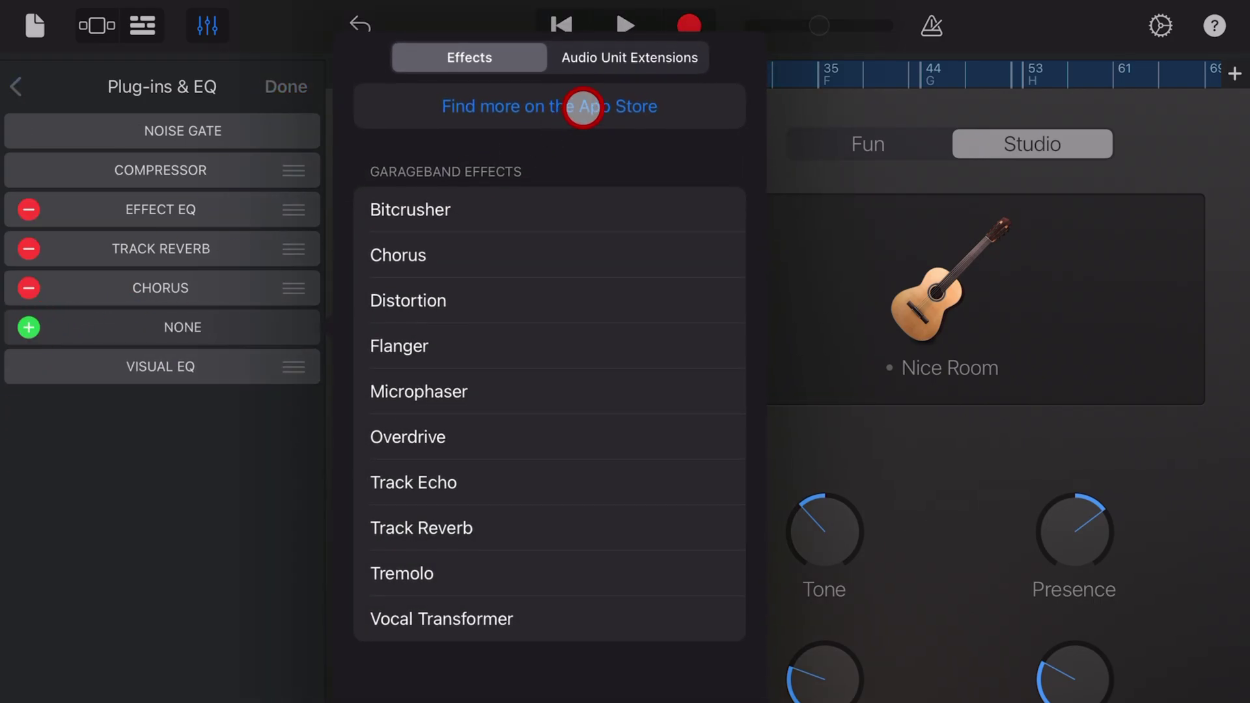
click(630, 58)
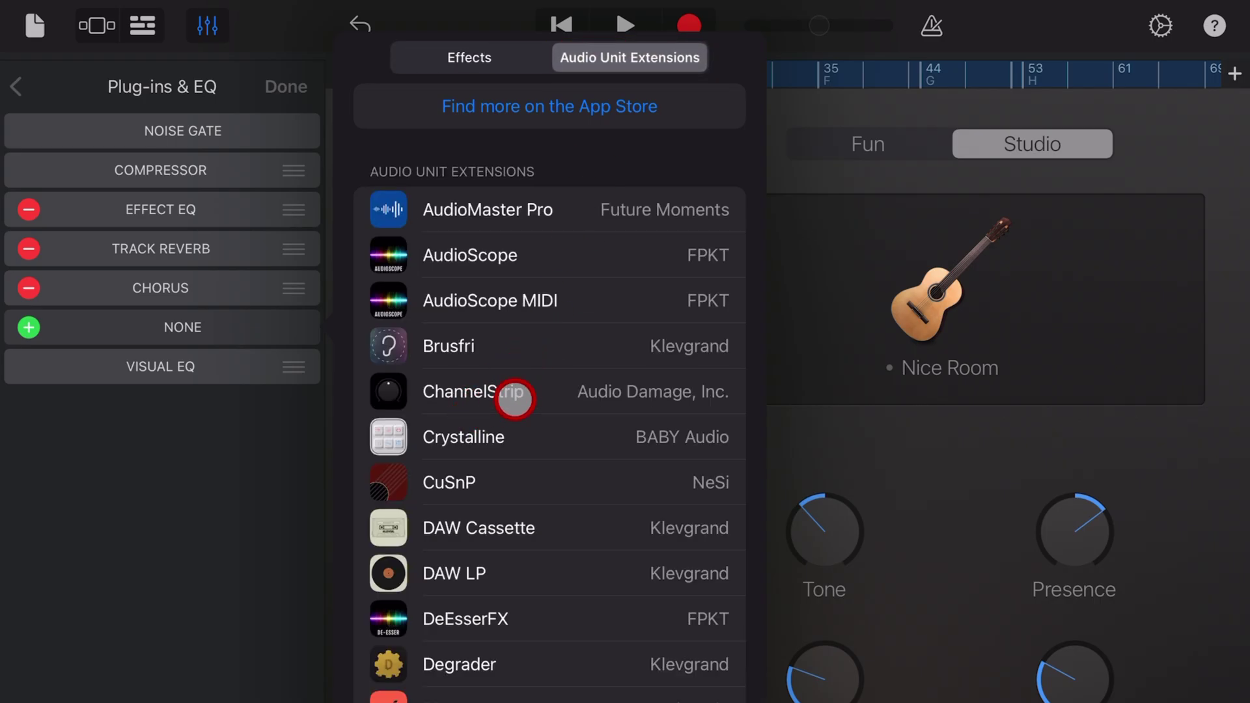
click(459, 527)
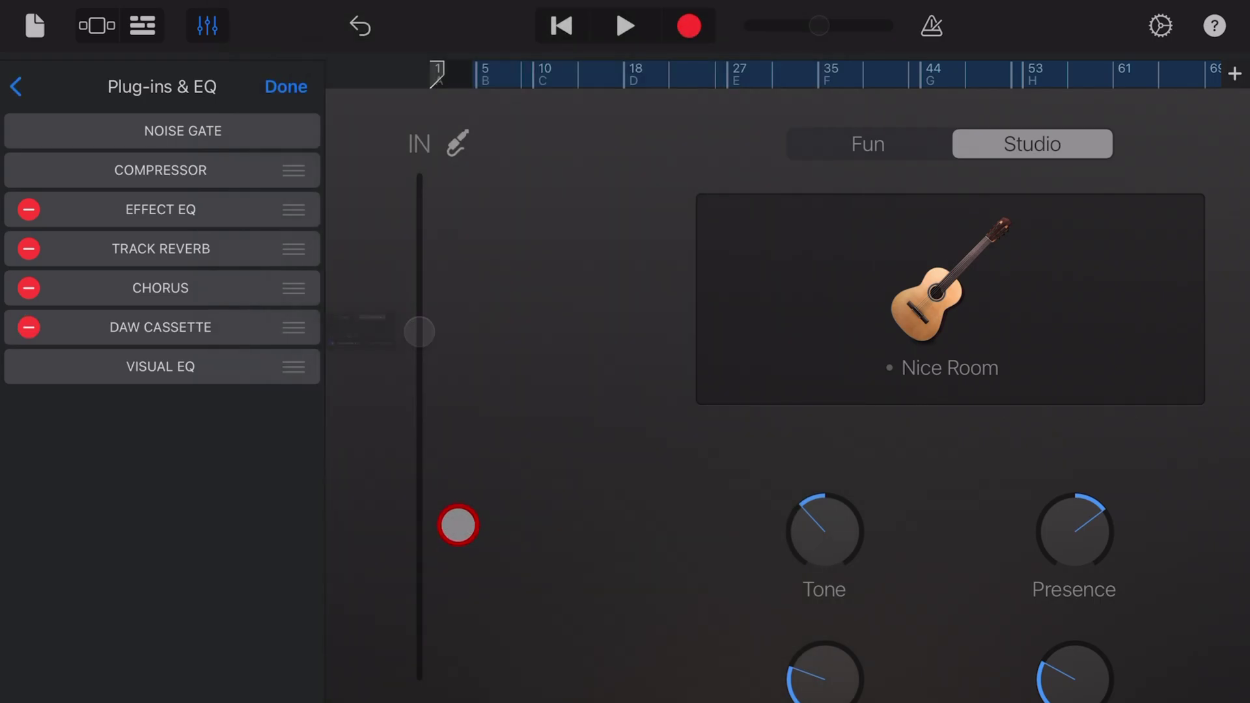
click(286, 86)
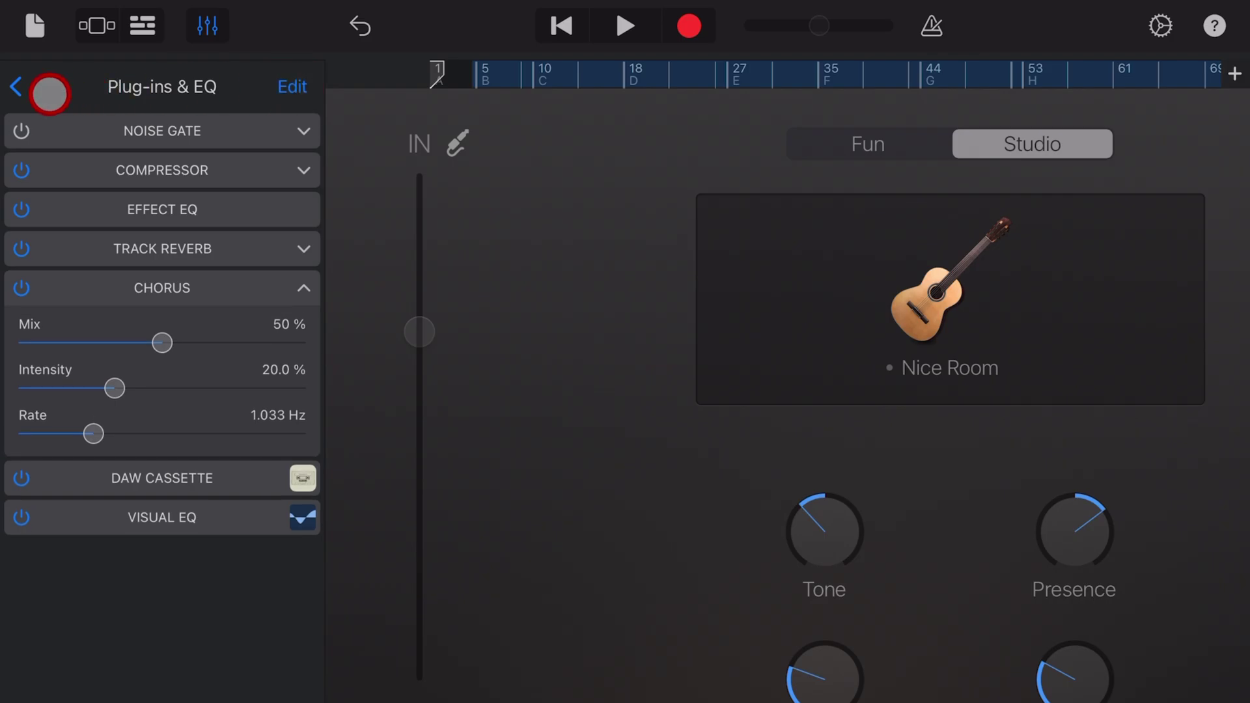
Return from Plug-ins & EQ to the Guitar Acc track's main settings.
click(15, 86)
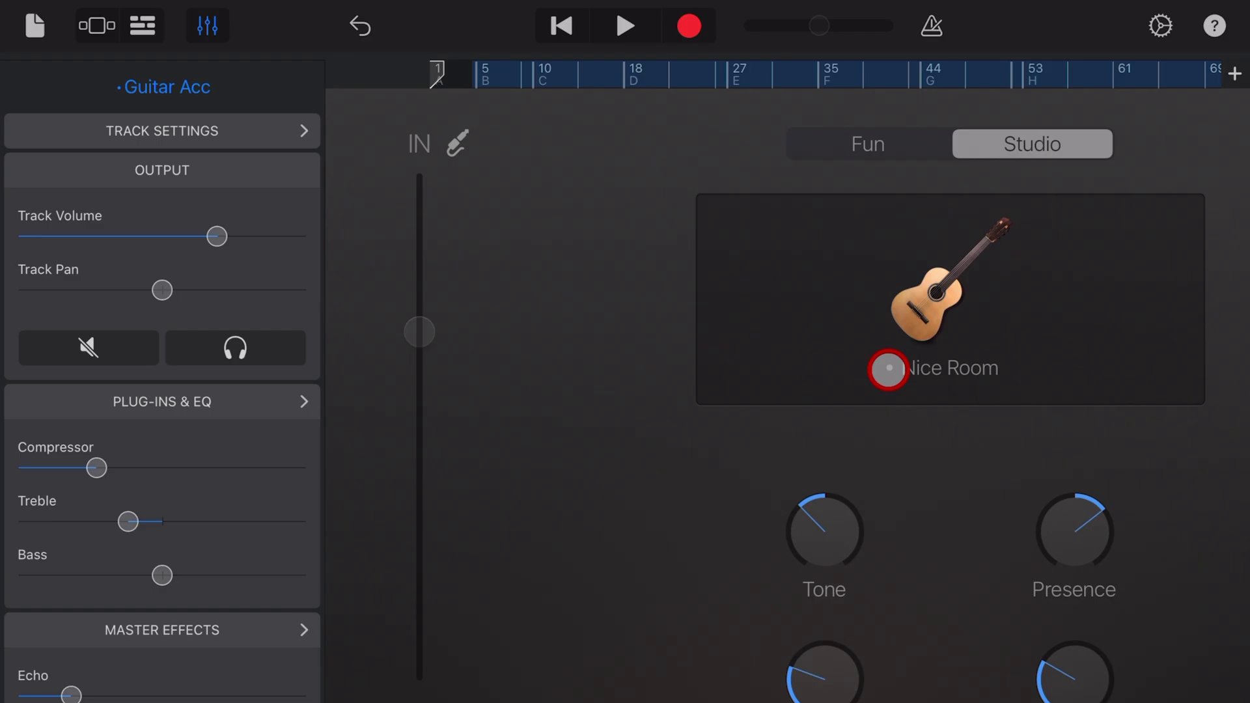
Save the guitar sound as the custom preset 'Pete Experimental Acoustic' and briefly play the song.
click(967, 309)
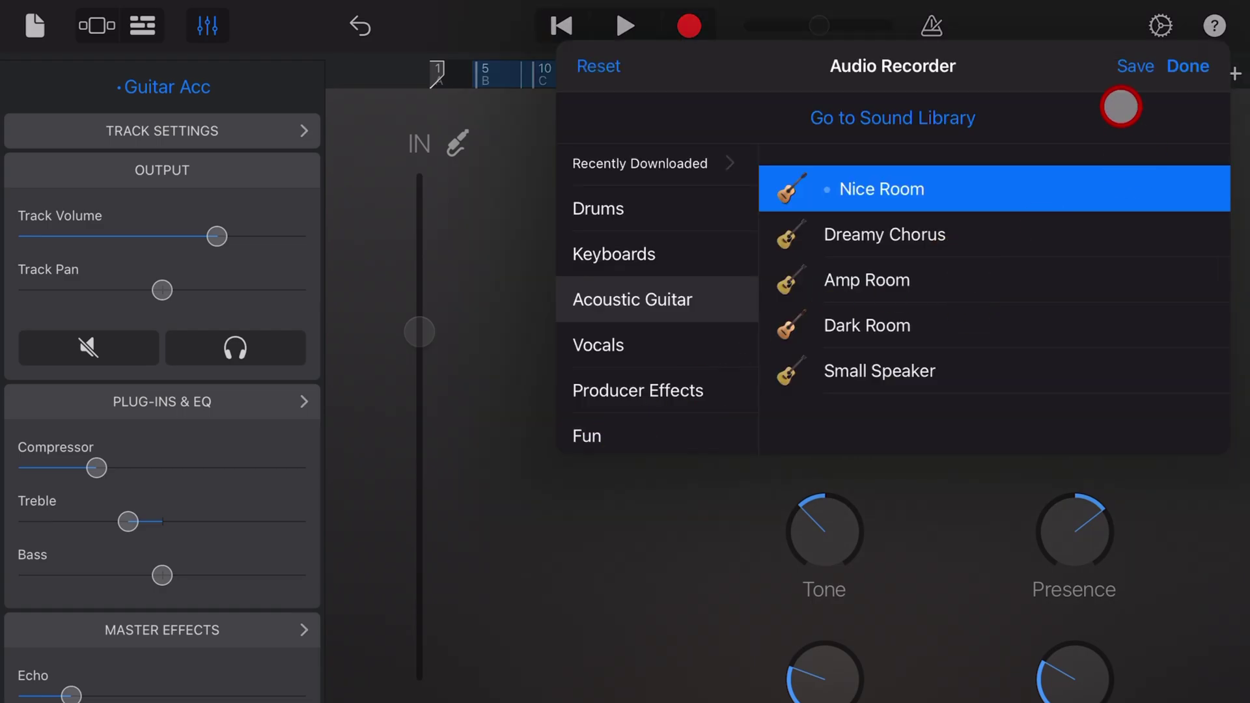
click(1134, 67)
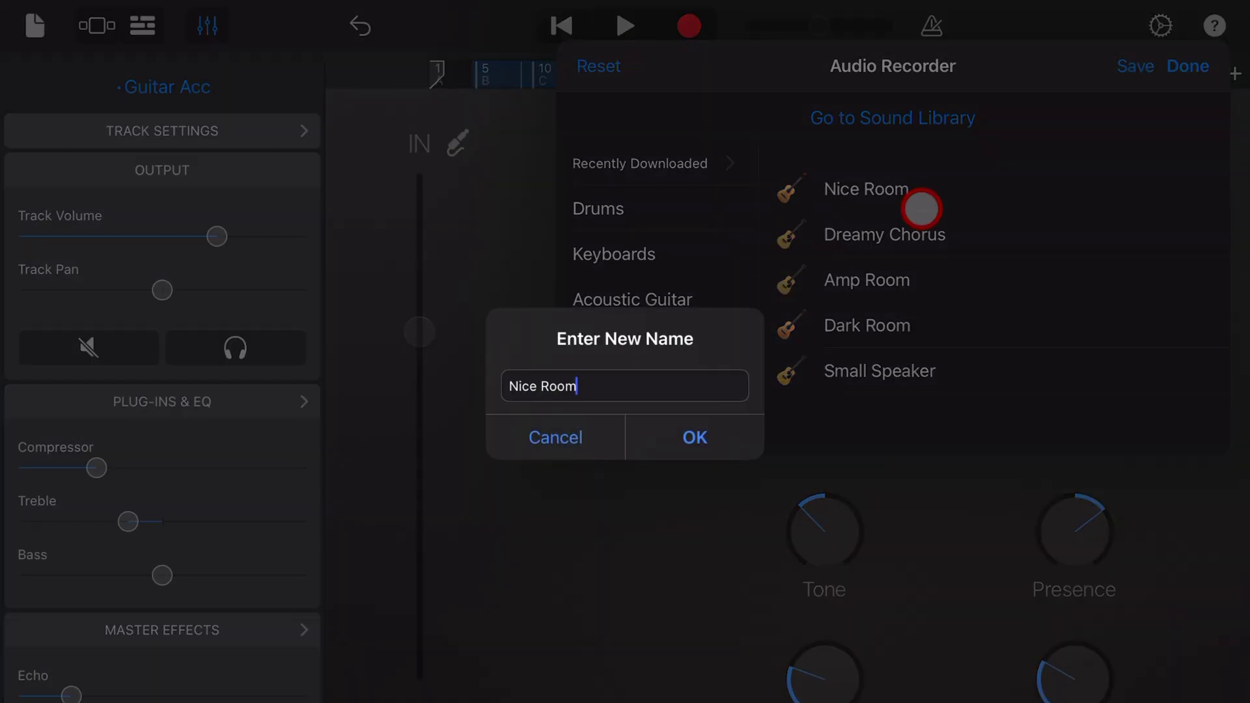
text(Pete Experimental Acoustic)
click(716, 436)
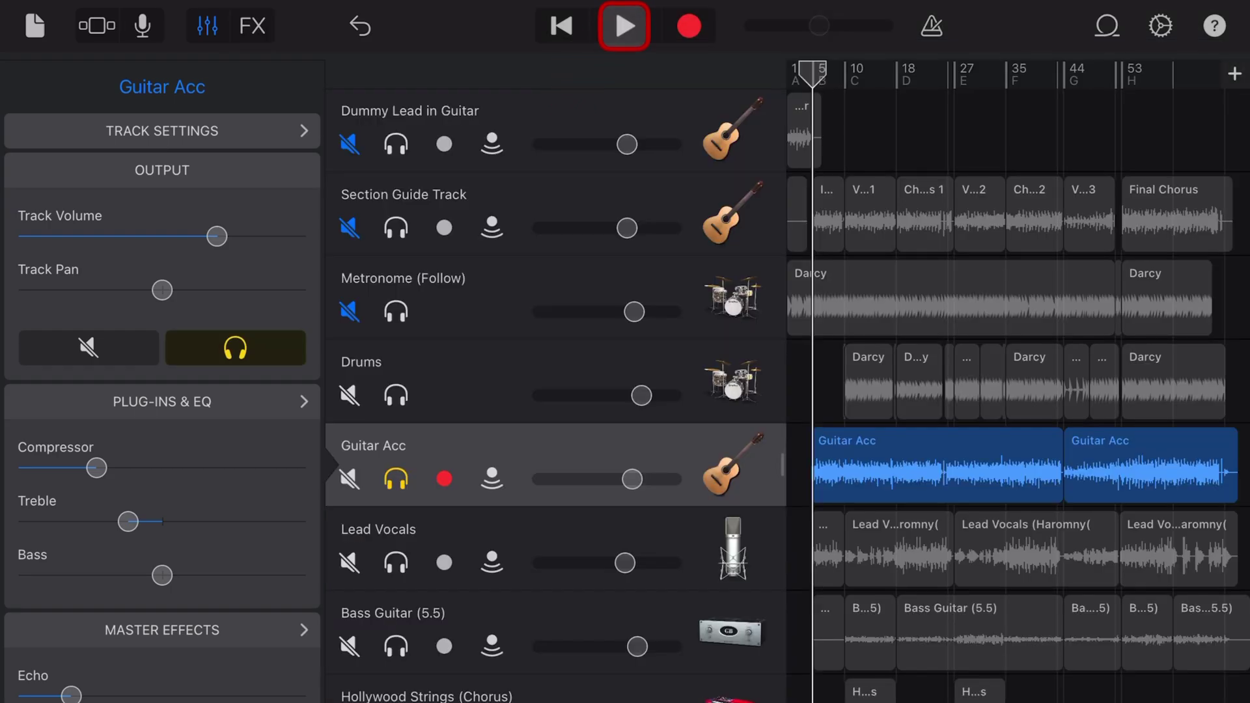
click(625, 26)
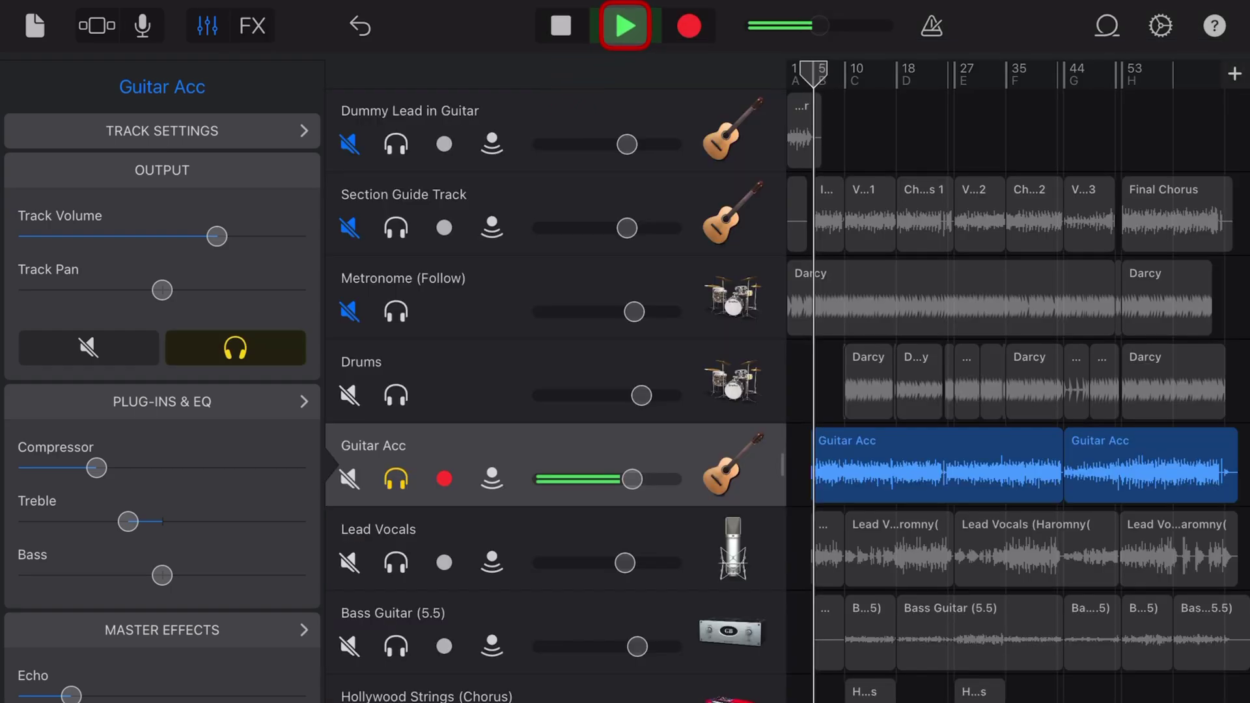
click(560, 26)
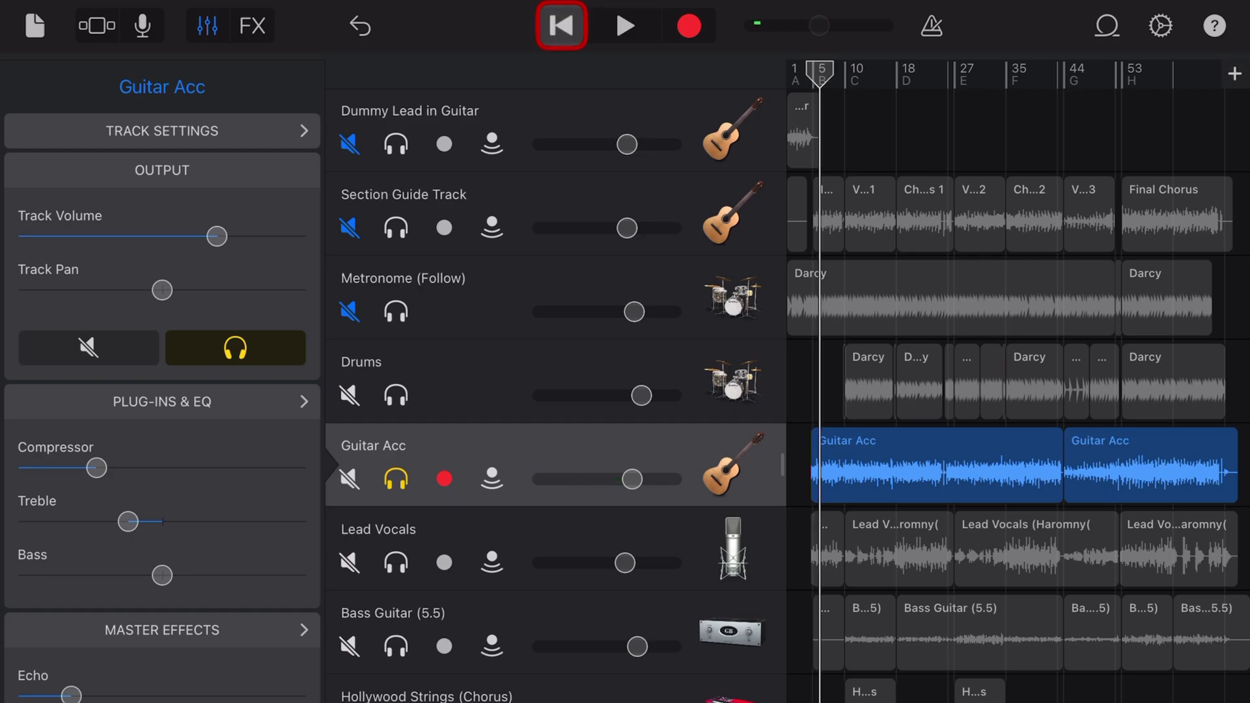
Unsolo the Guitar Acc track and close the song to My Songs.
click(395, 479)
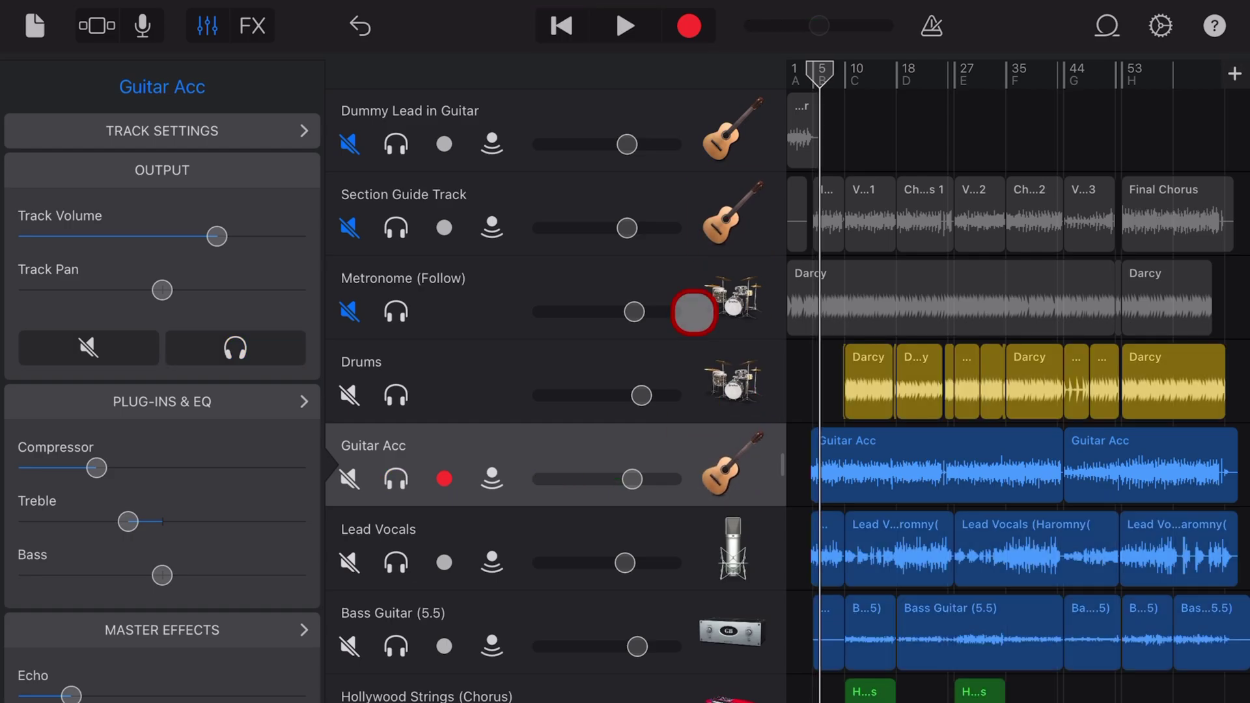
click(35, 25)
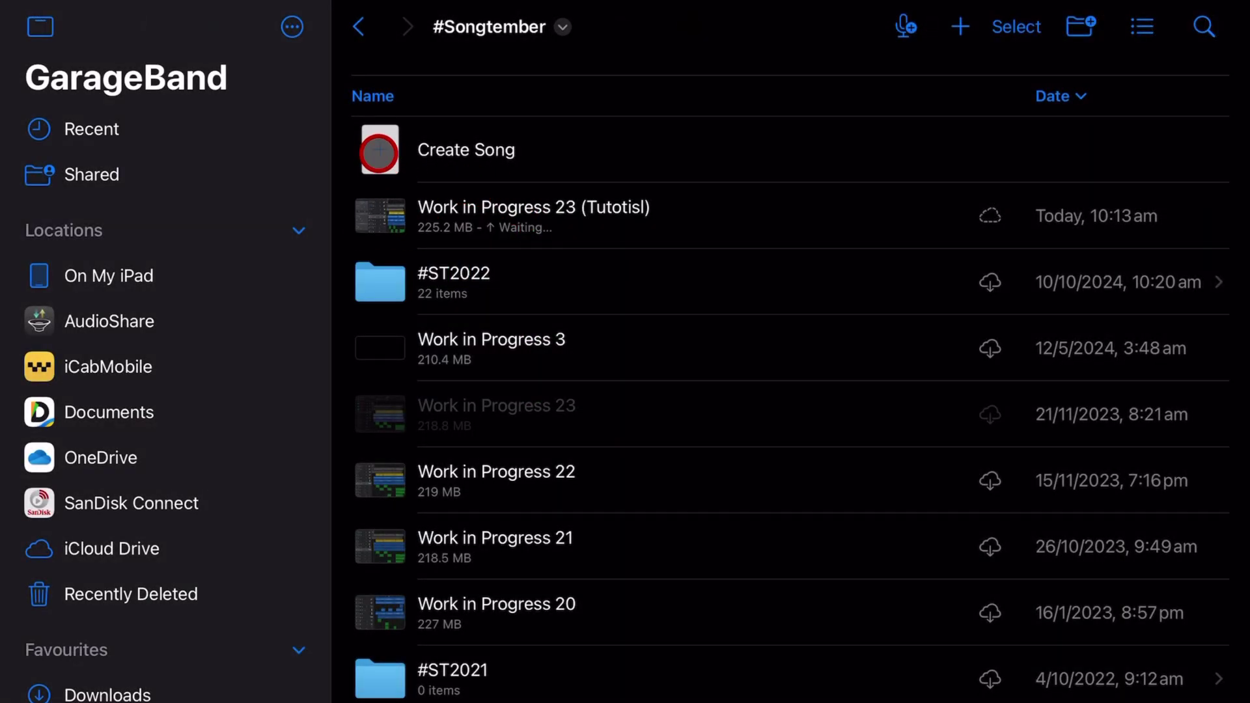
Create a new song with an Audio Recorder track using the custom Pete Experimental Acoustic preset.
click(379, 150)
drag(463, 445, 195, 444)
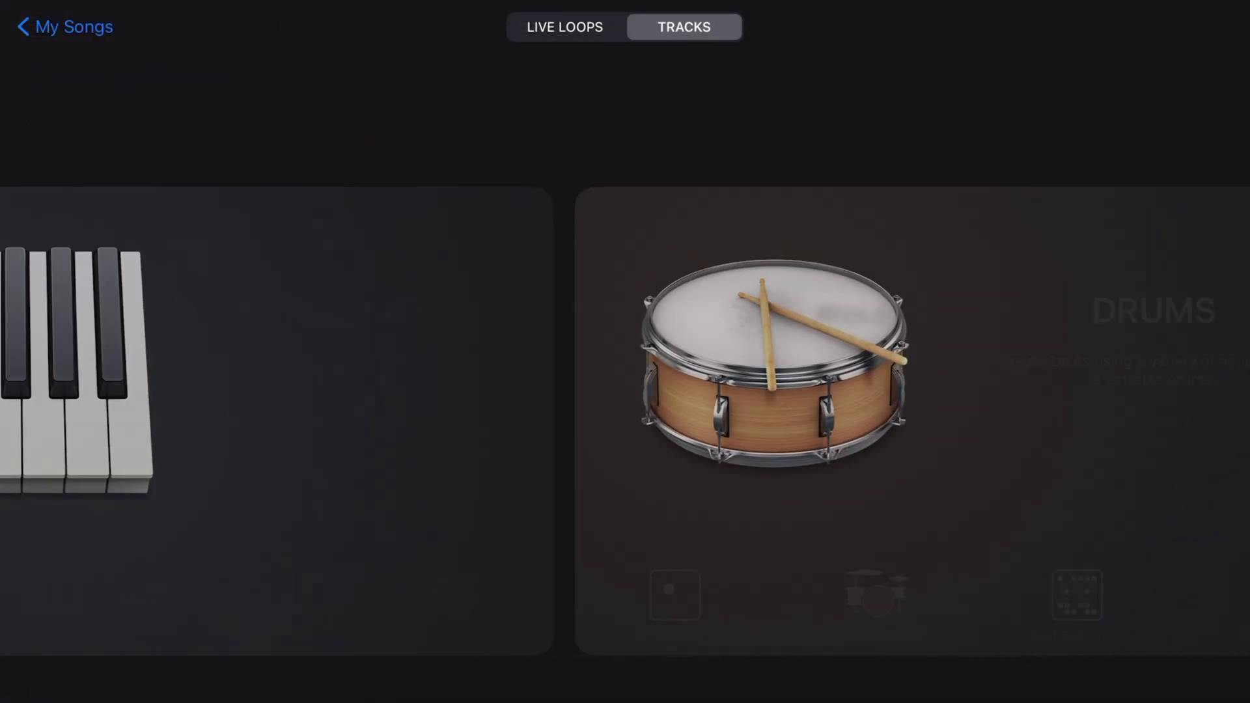
drag(878, 444, 294, 445)
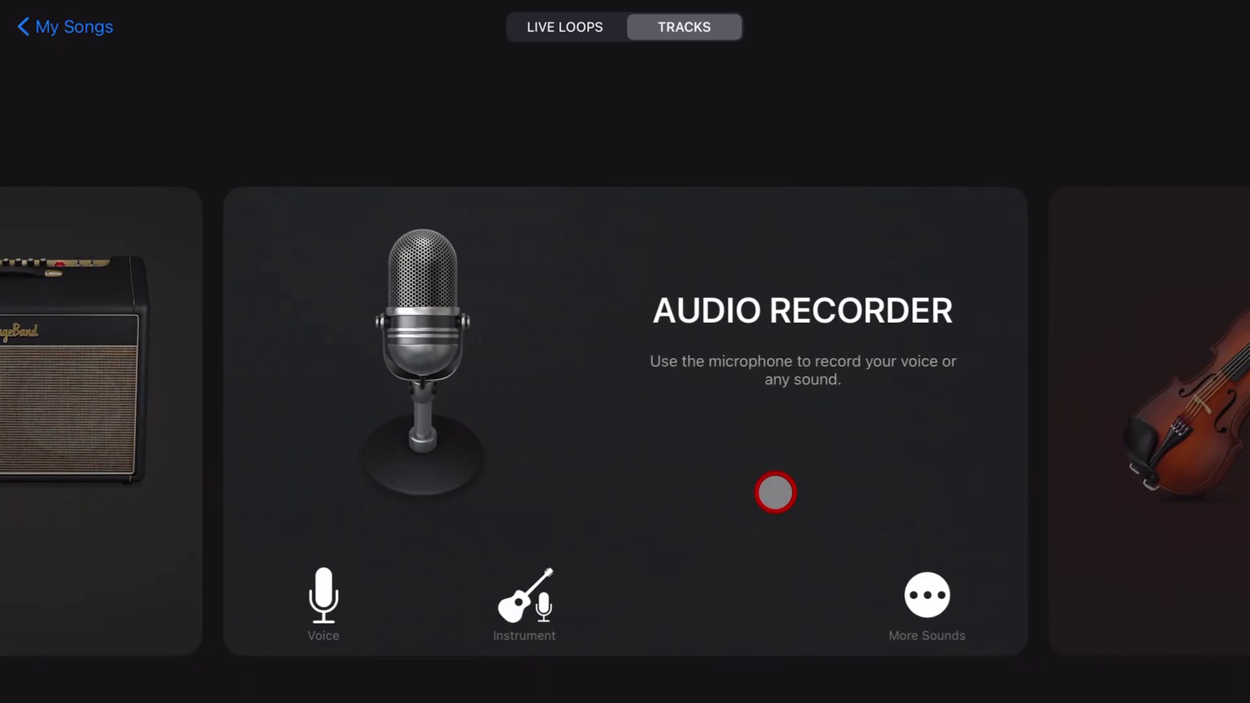
click(927, 593)
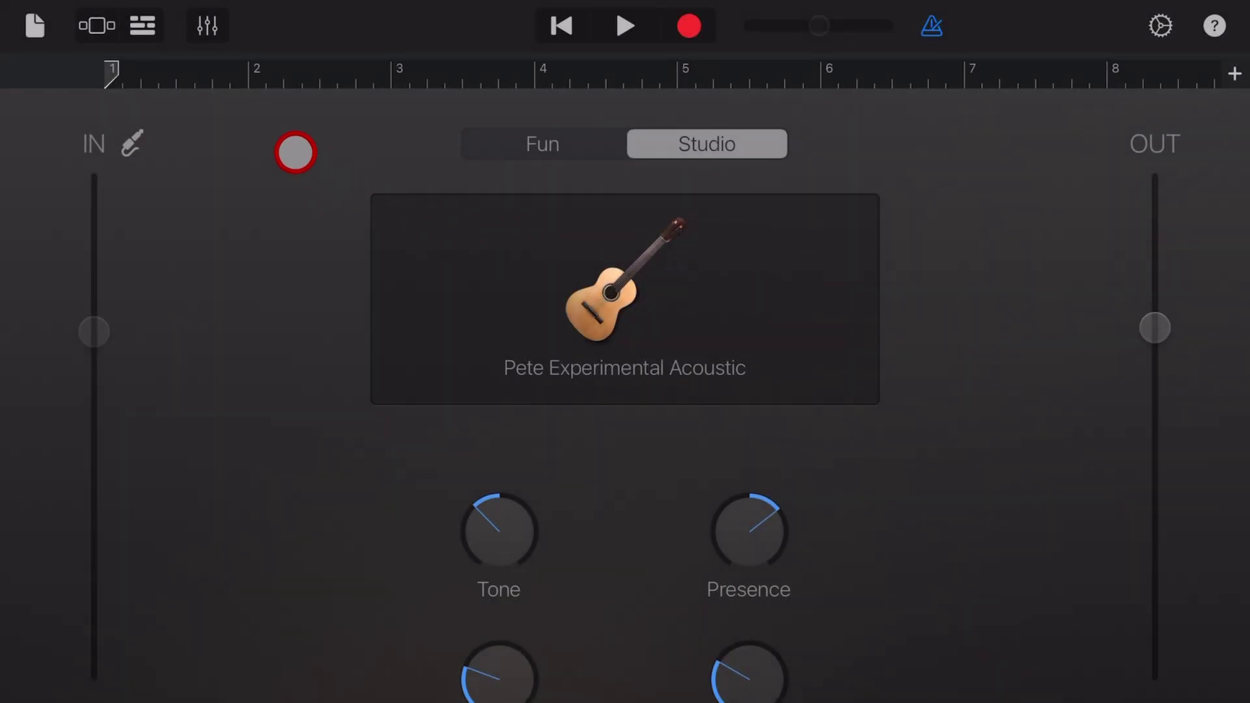
Confirm the preset's plug-in list carries DAW Cassette and the Visual EQ settings.
click(208, 26)
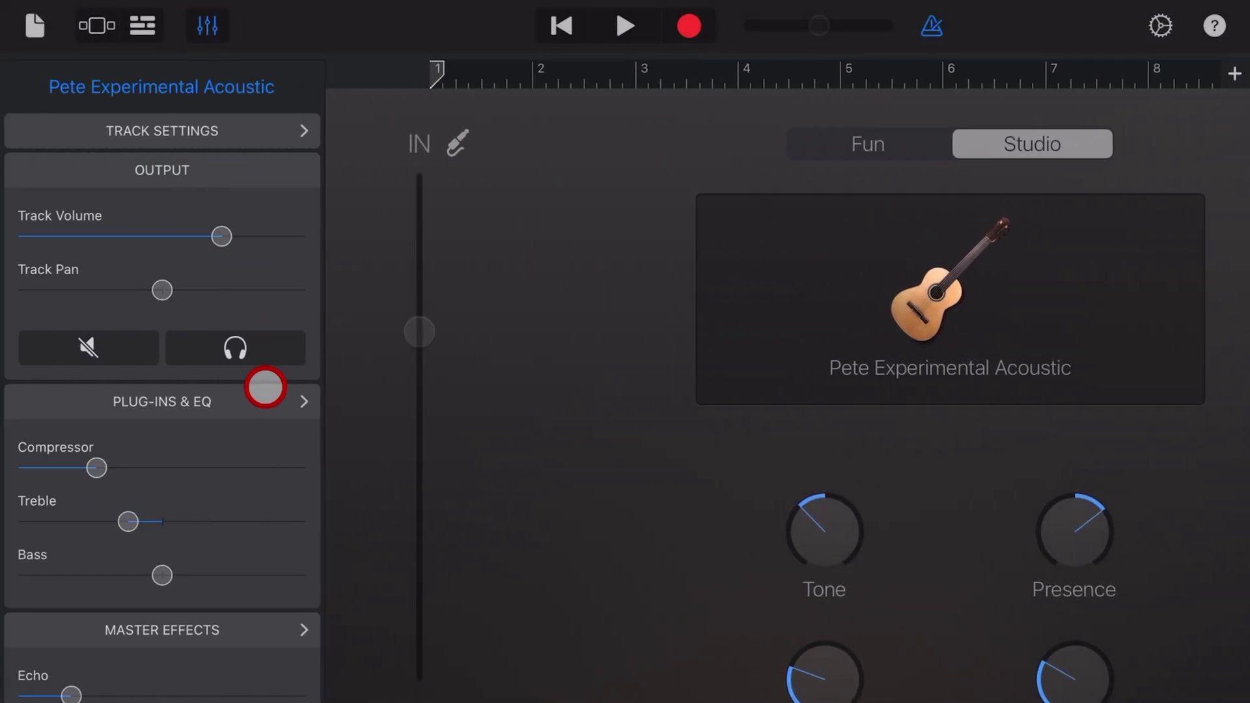
click(265, 398)
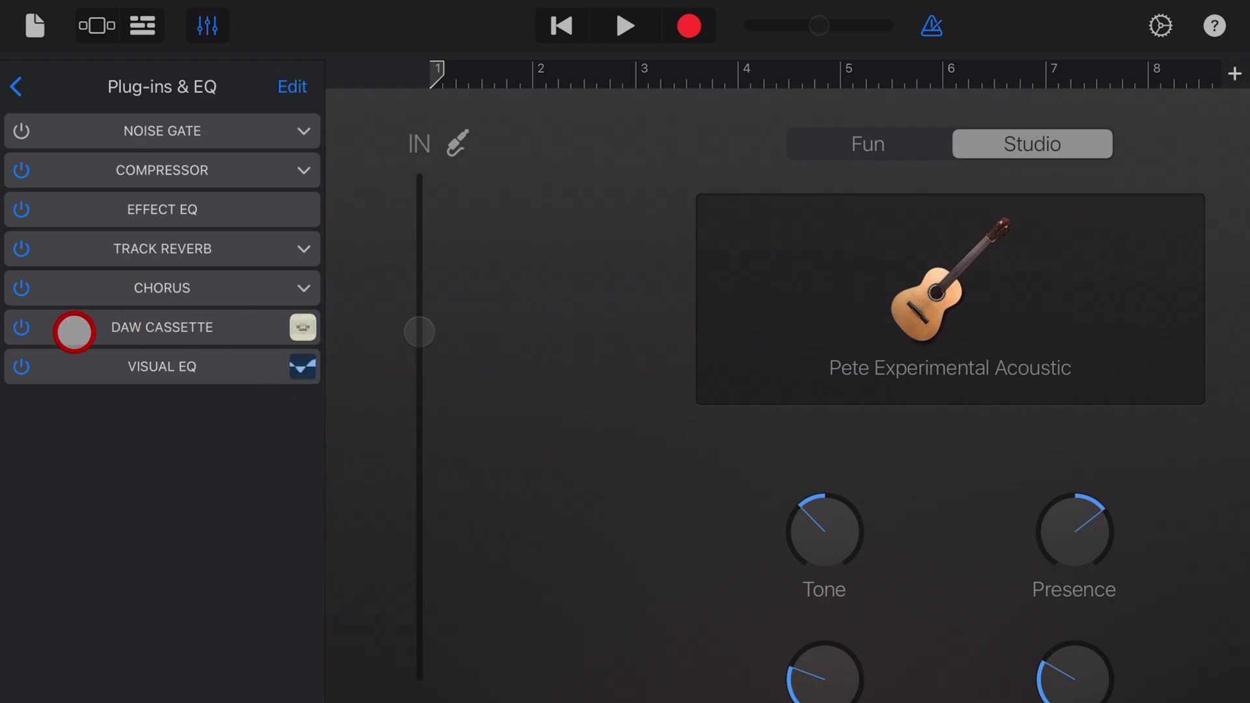
click(302, 366)
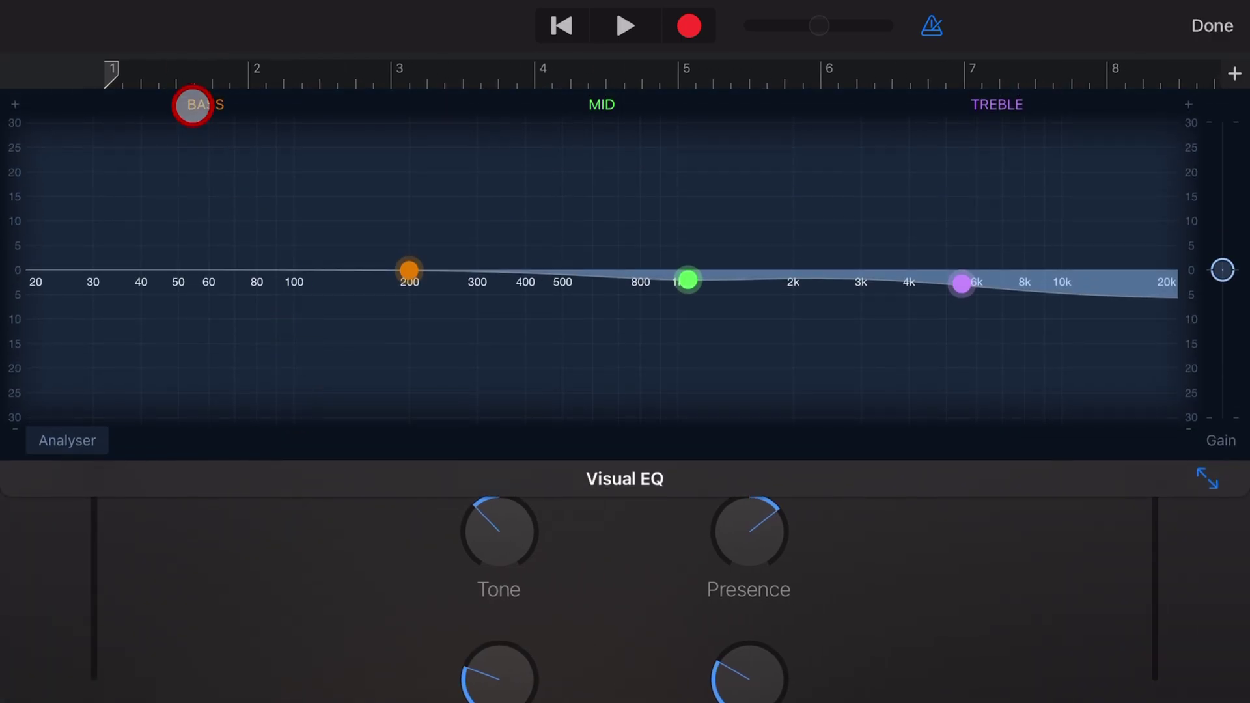
click(1212, 26)
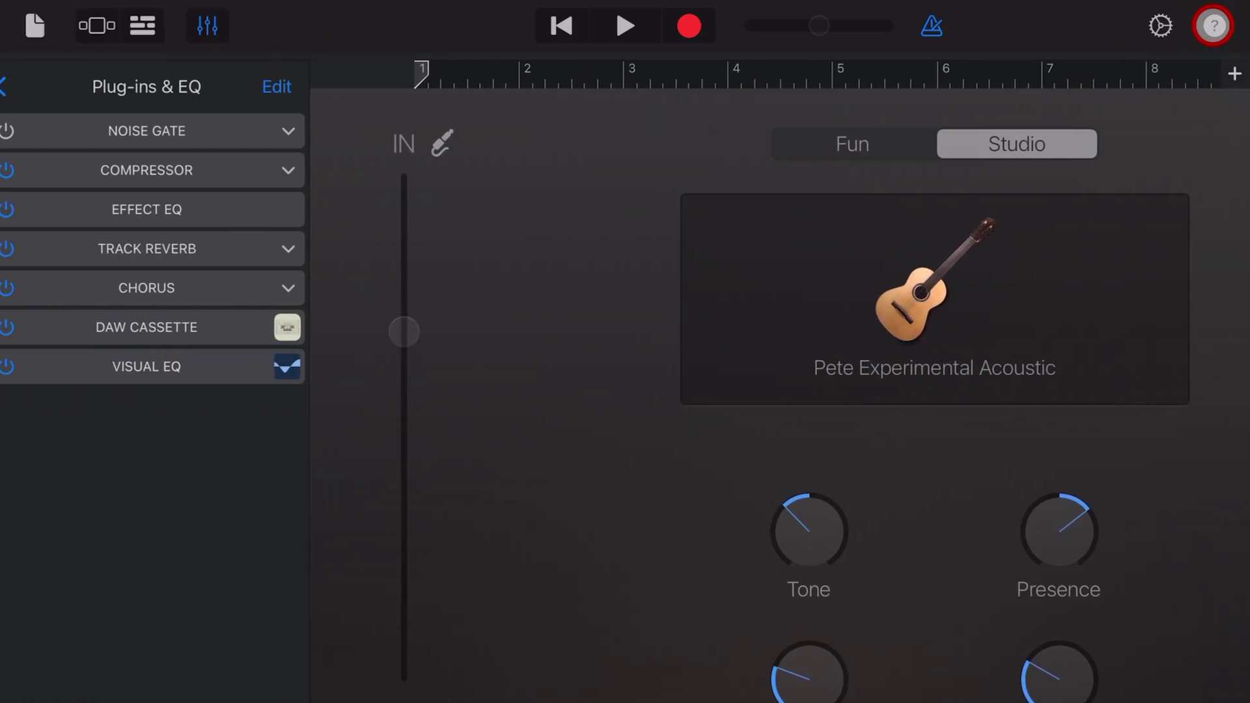
click(19, 87)
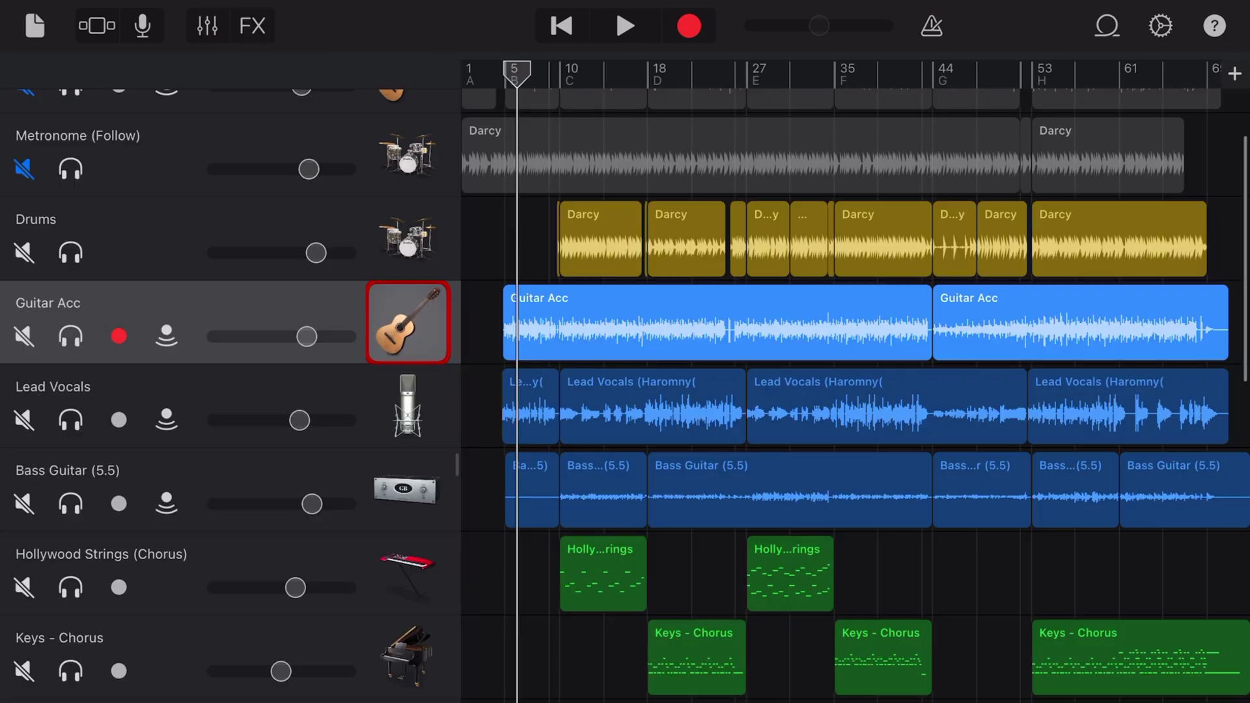
click(407, 572)
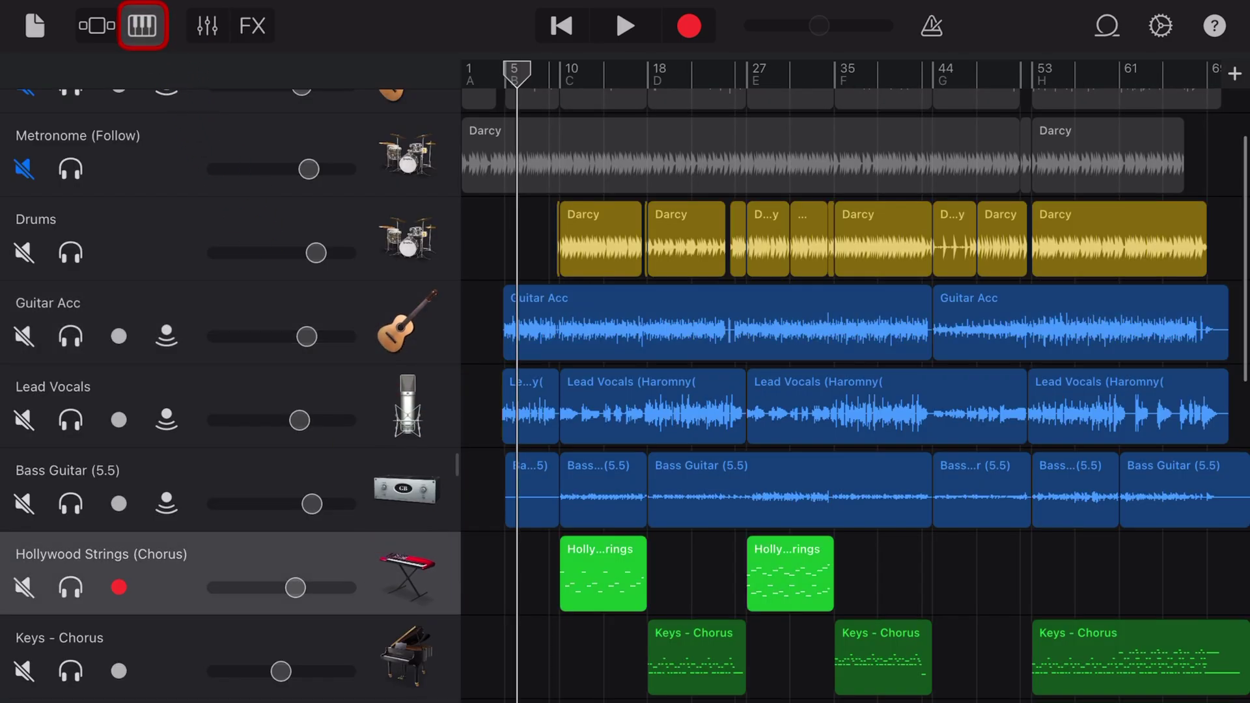
Review the Hollywood Strings (Chorus) keyboard presets and show the track's settings and effects.
click(142, 25)
click(612, 255)
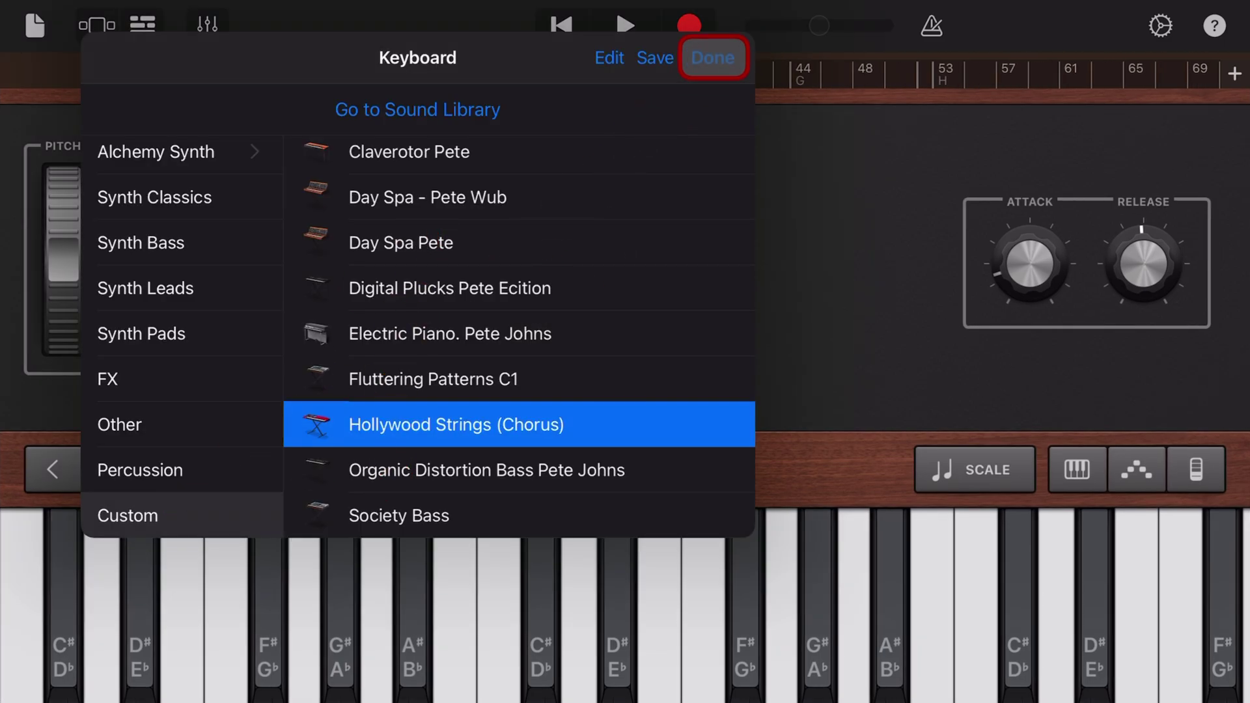
click(713, 56)
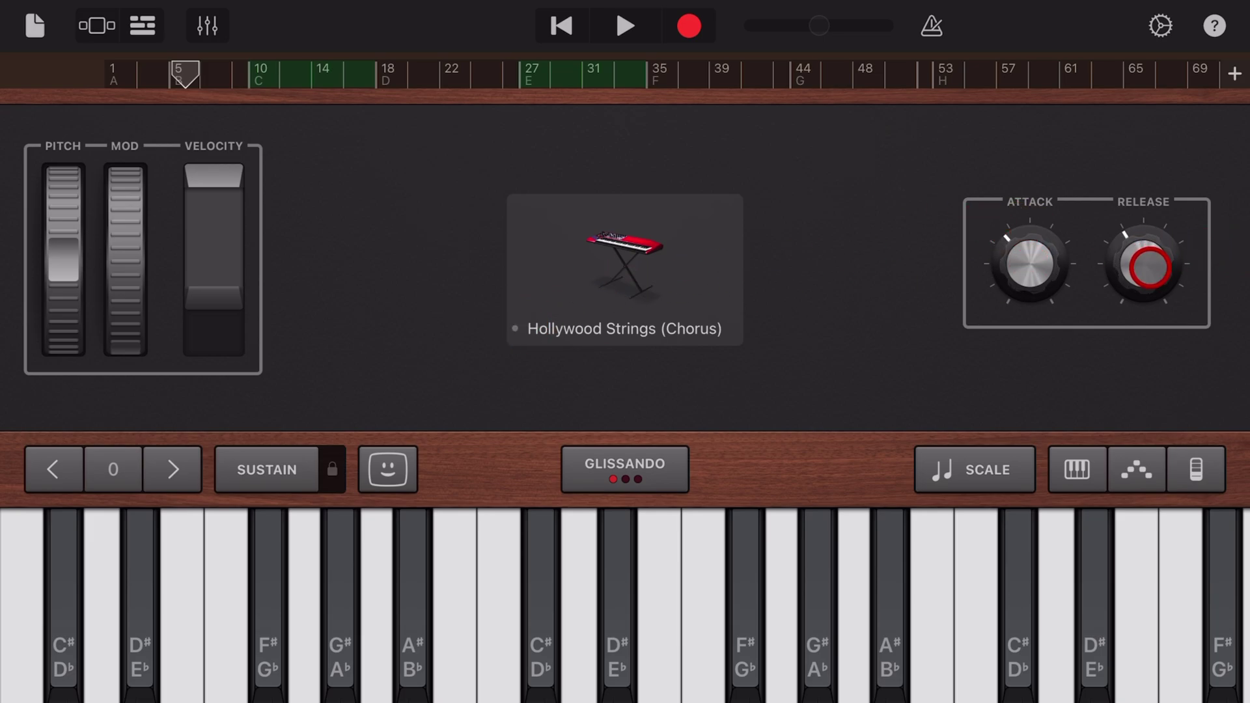
click(207, 26)
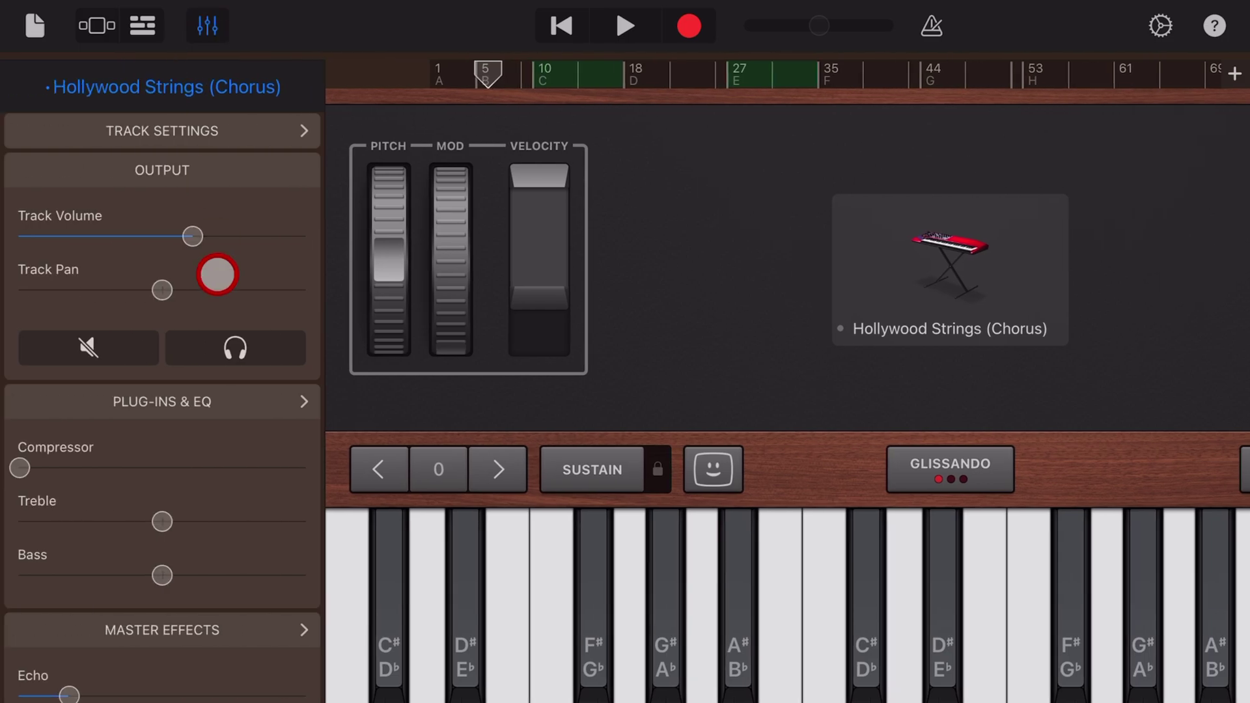
Review the Hollywood Strings track's plug-ins (Chorus, DAW Cassette, Visual EQ) and reach its sound presets.
click(204, 402)
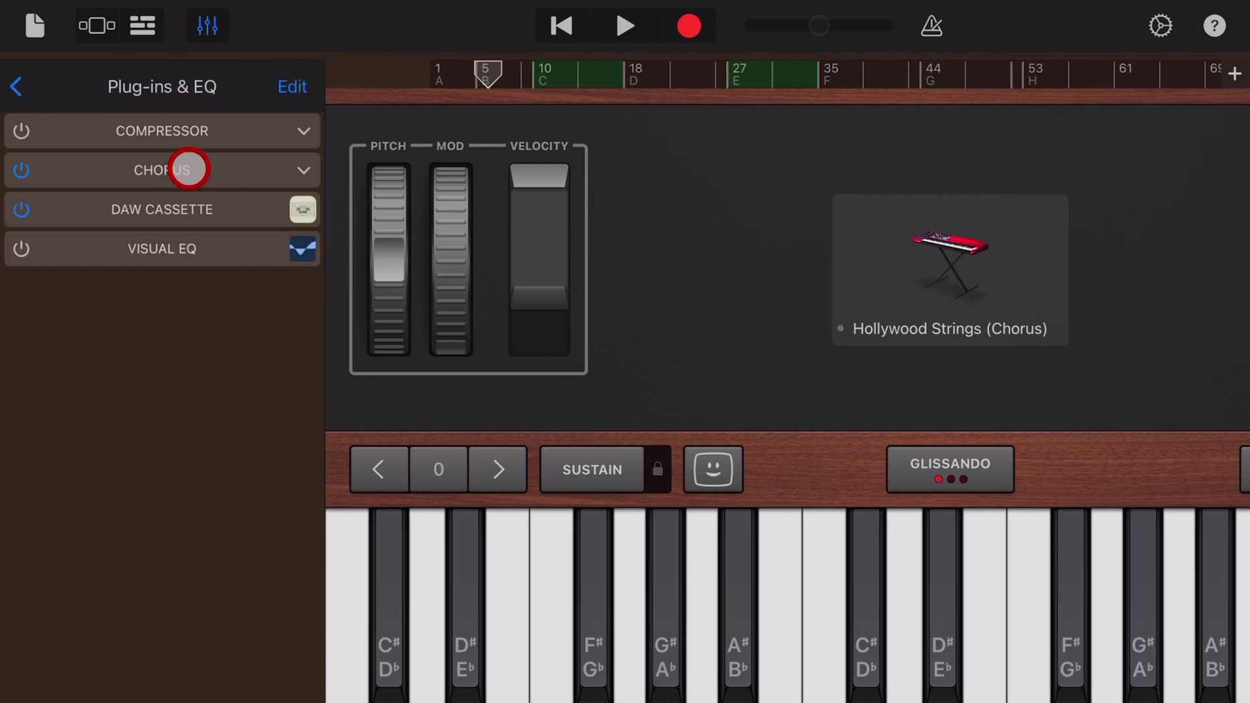
click(22, 86)
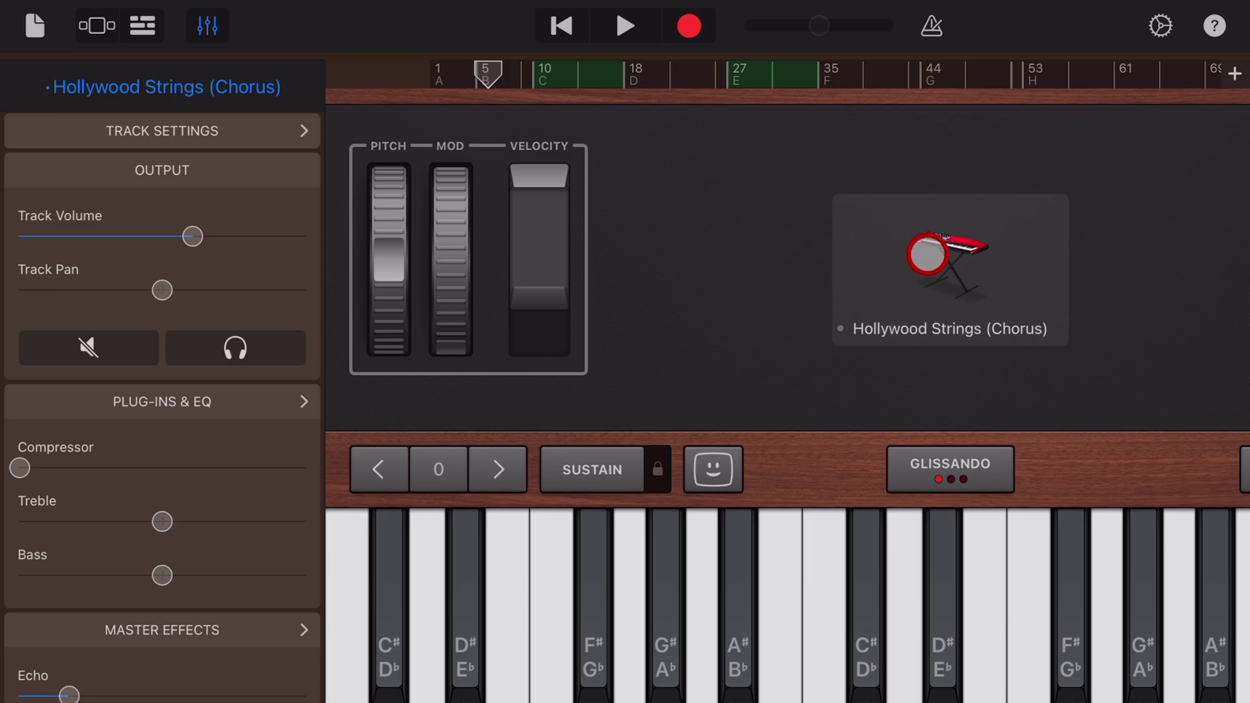
click(926, 256)
Save the current sound over the existing Hollywood Strings (Chorus) custom keyboard preset.
click(981, 58)
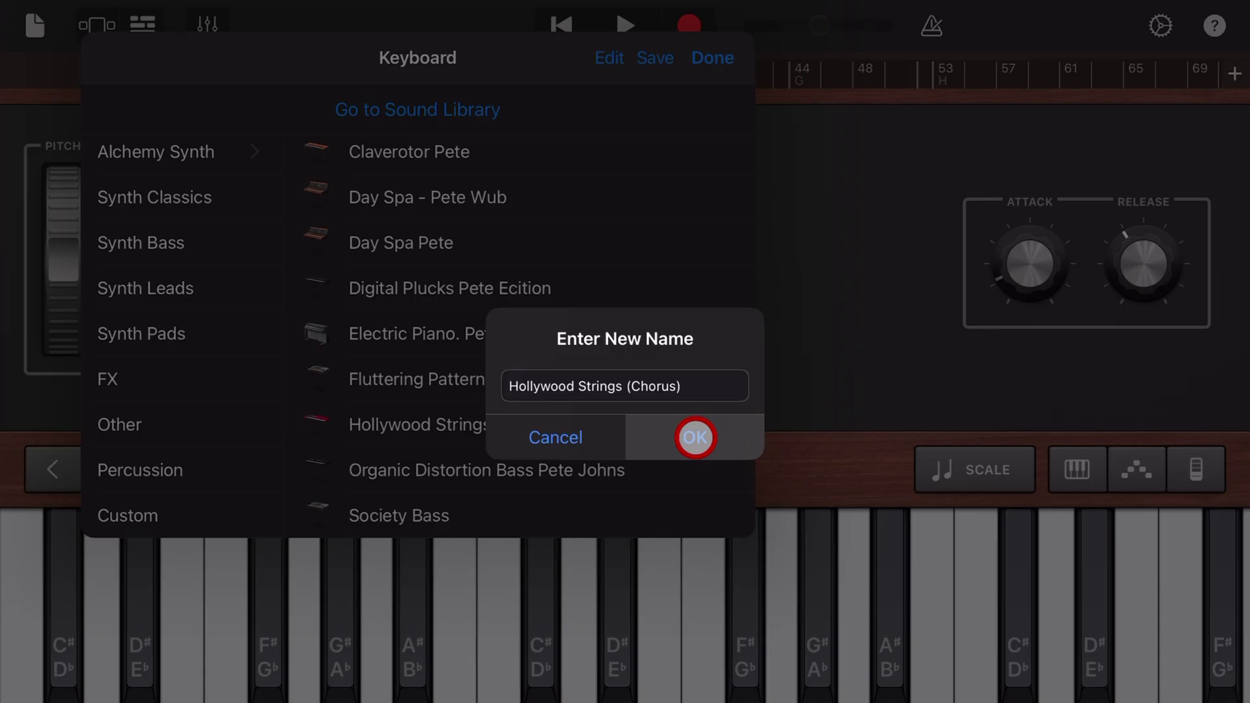
click(694, 437)
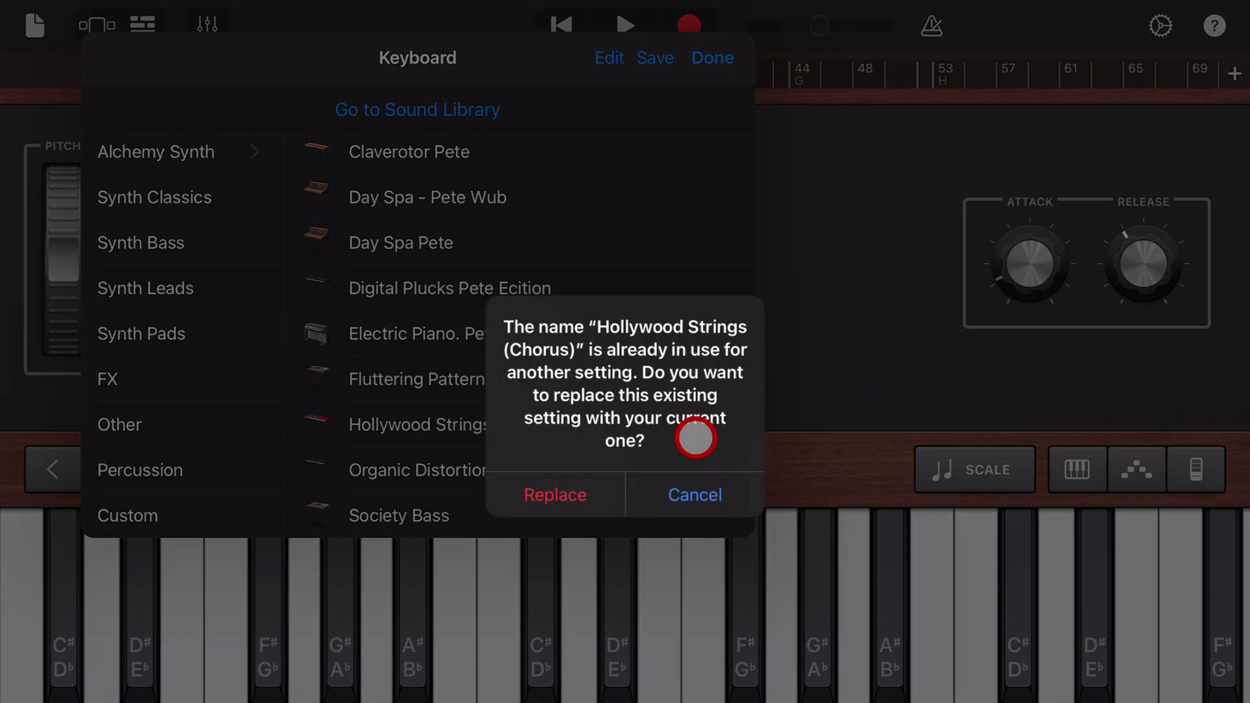
click(554, 494)
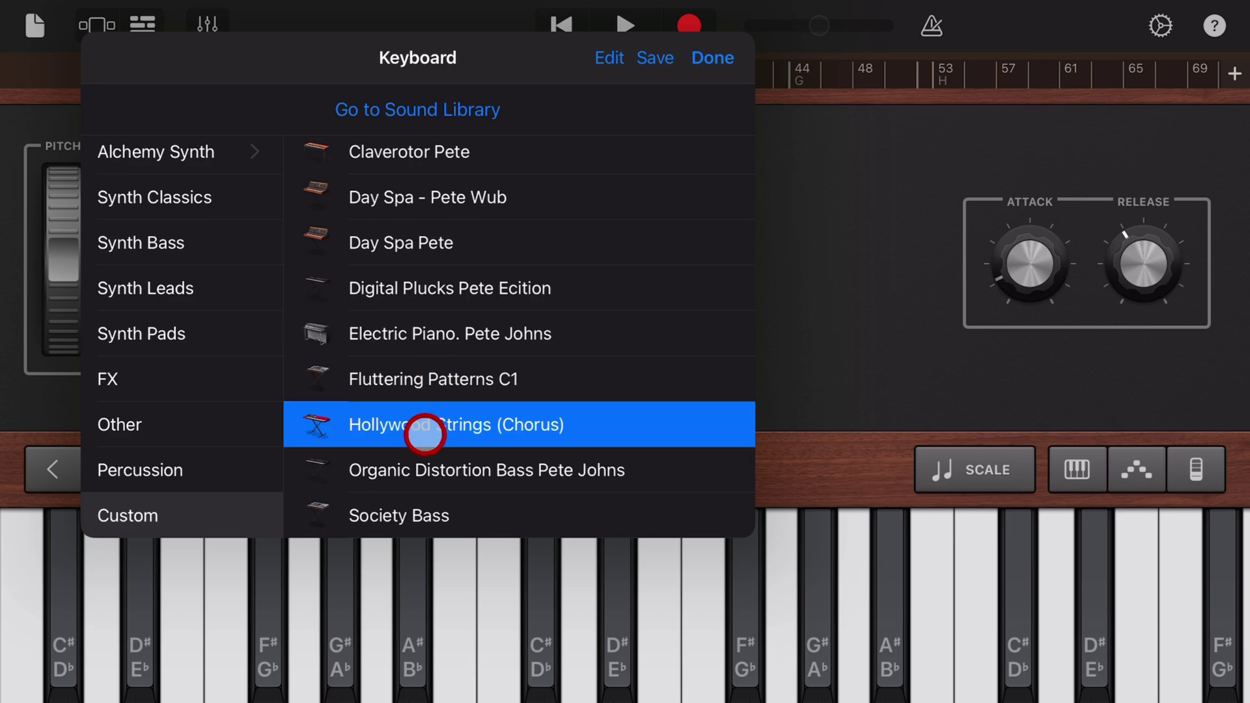
Audition the Claverotor Pete and Day Spa - Pete Wub custom presets.
click(429, 156)
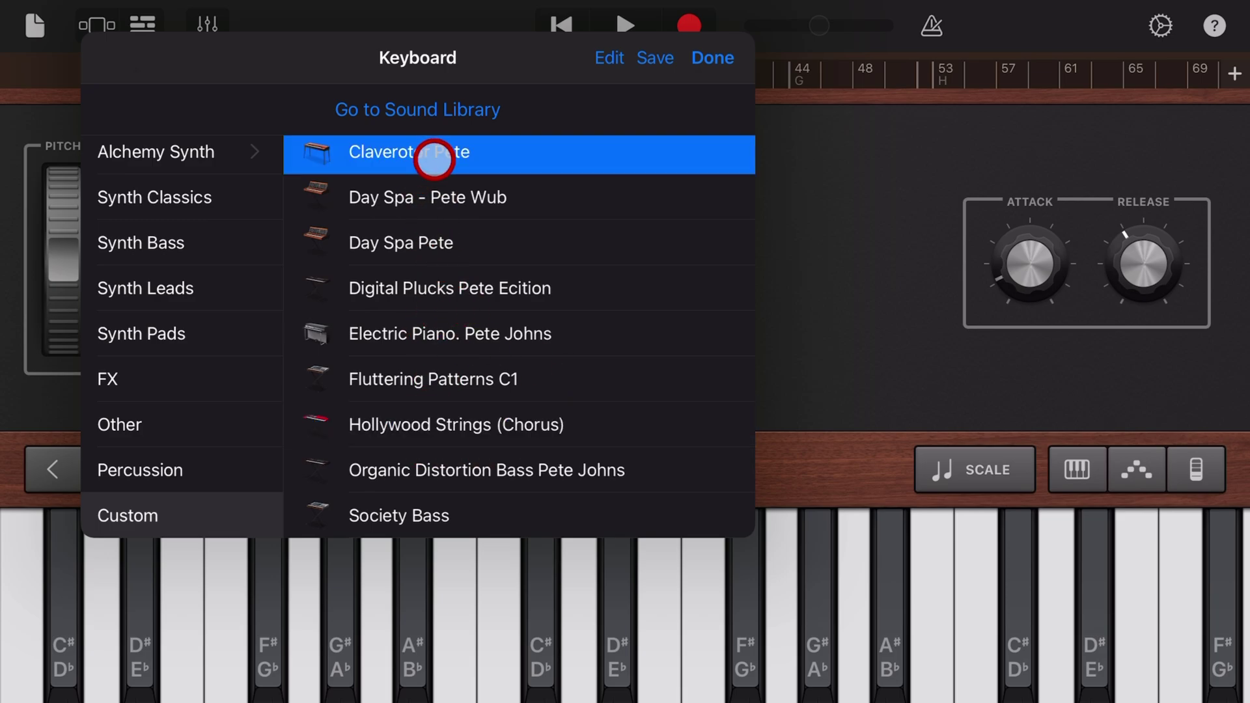
click(466, 196)
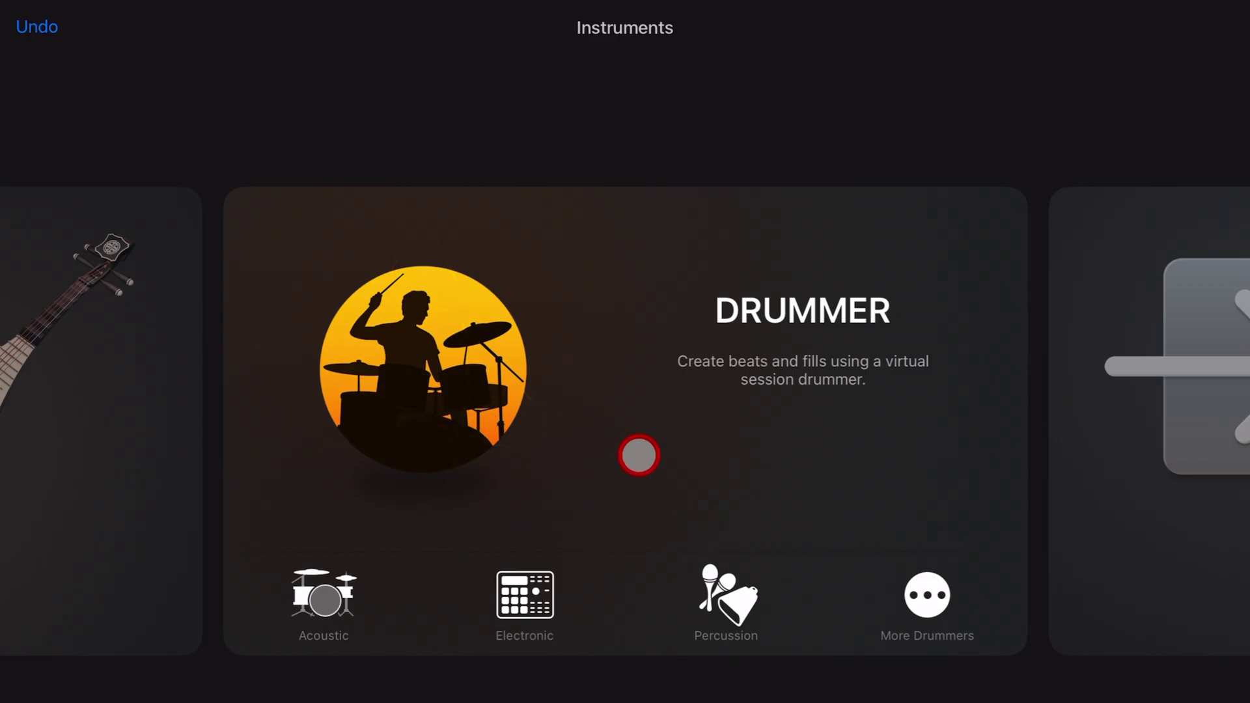
Add a Drummer track with Austin as the session drummer.
click(639, 456)
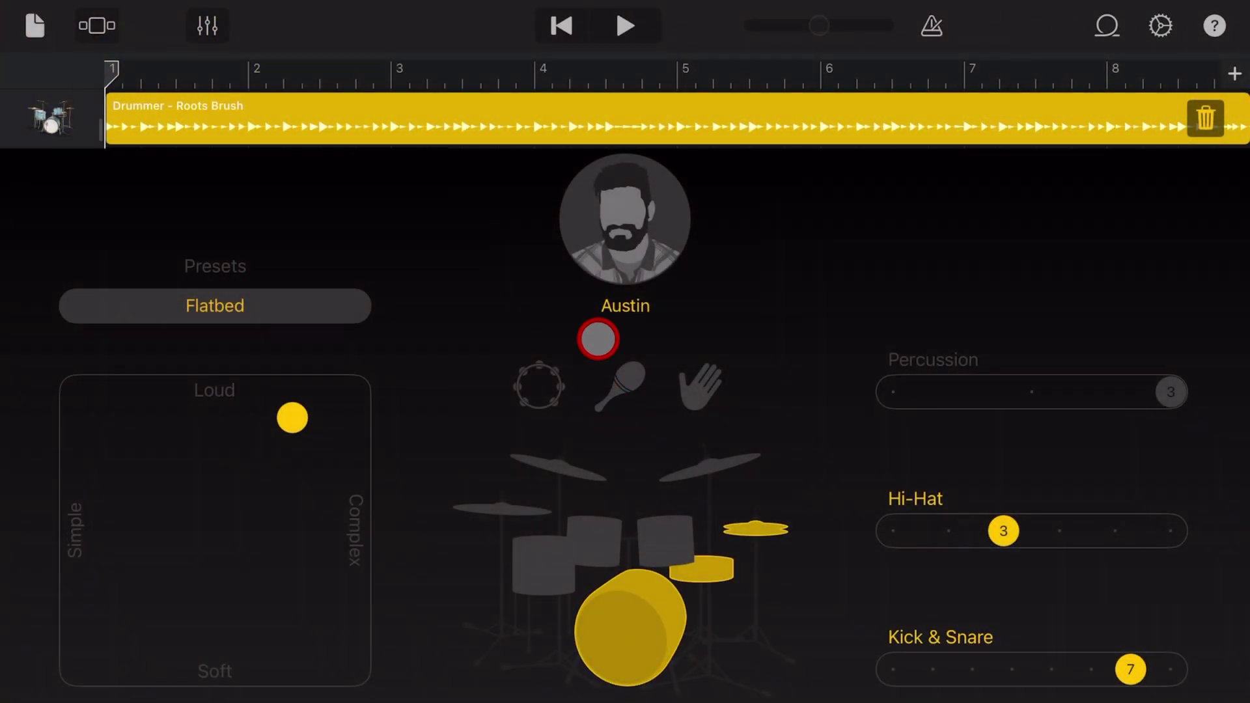
click(634, 232)
click(606, 547)
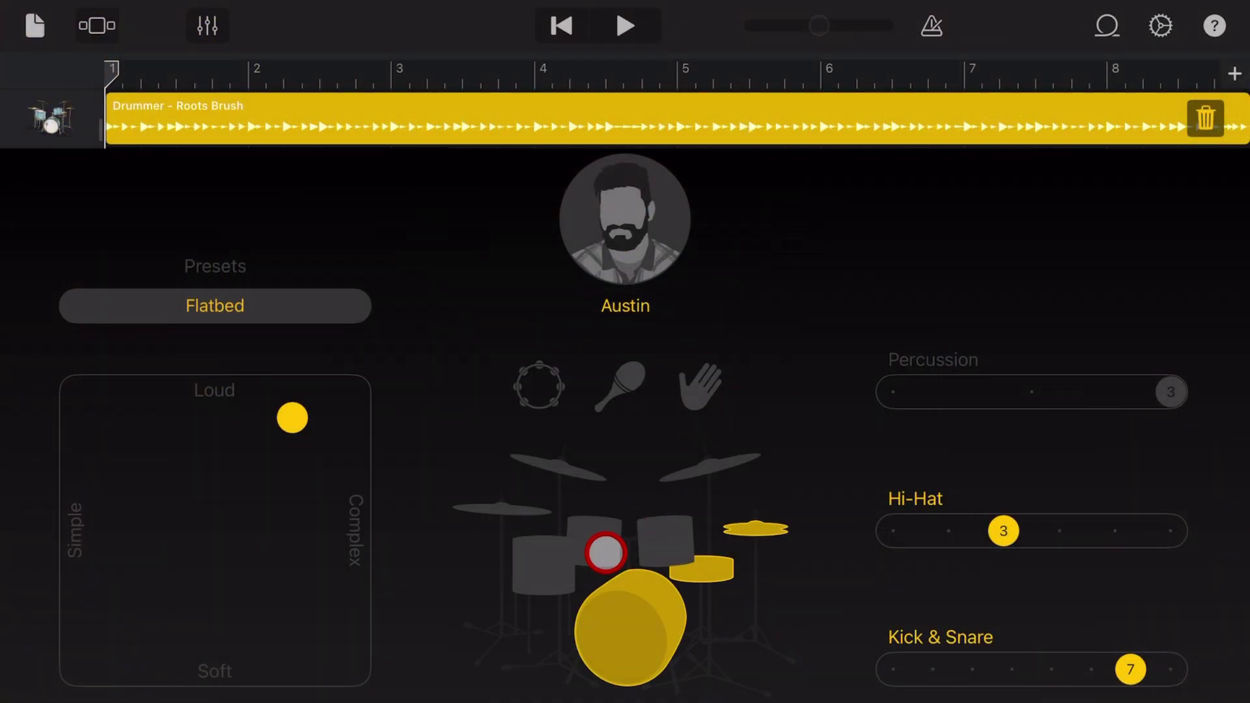
Lighten the beat: Hi-Hat 2, Kick & Snare 4, softer and simpler pattern, then return to My Songs.
drag(1003, 531, 948, 531)
drag(1130, 668, 1011, 668)
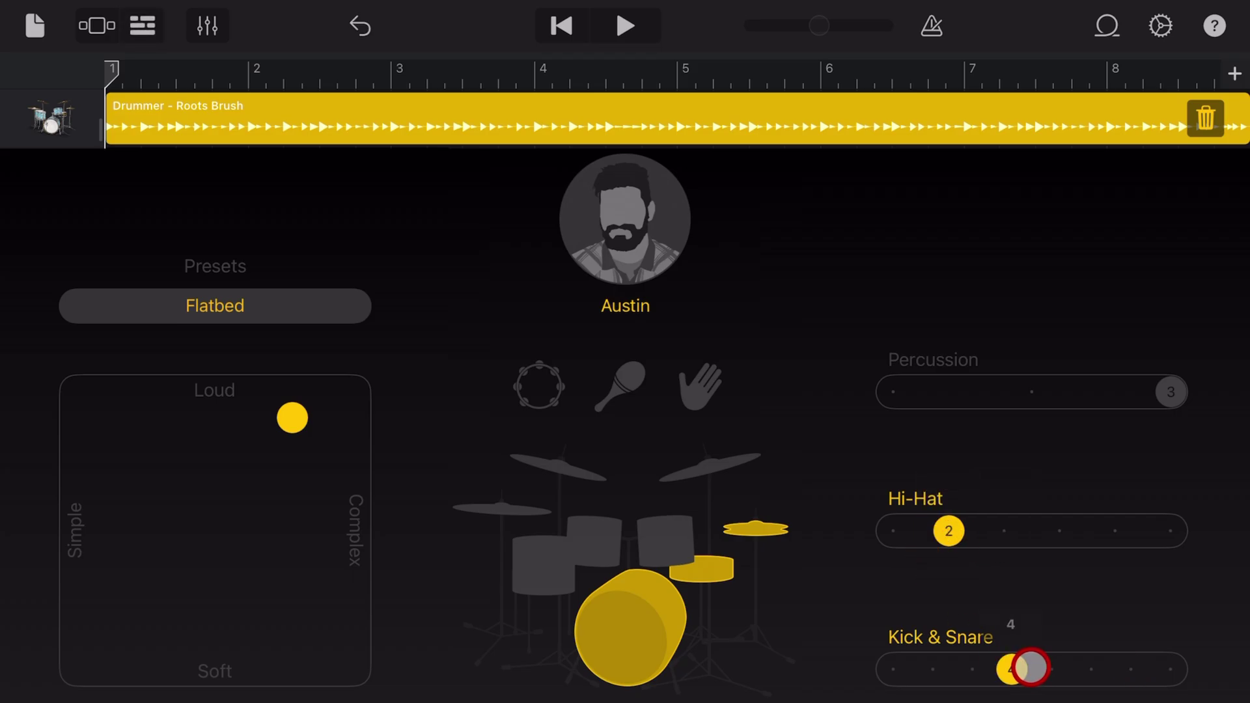
drag(292, 418, 265, 457)
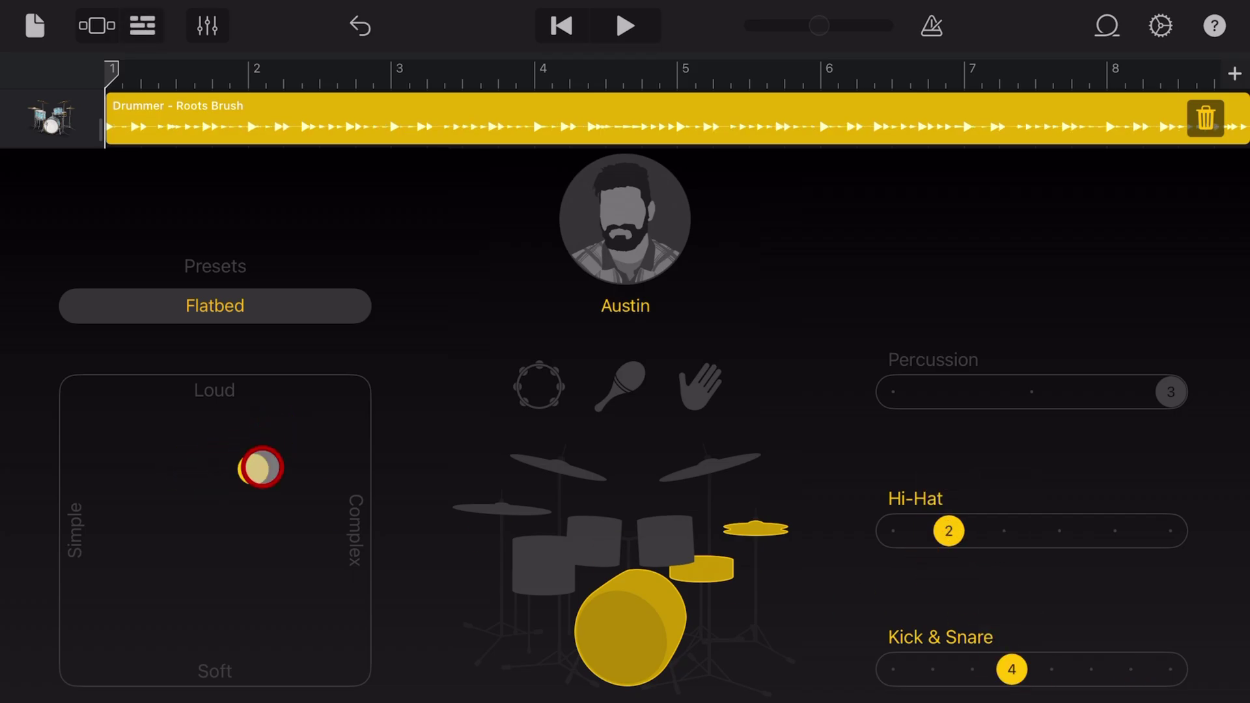
click(36, 25)
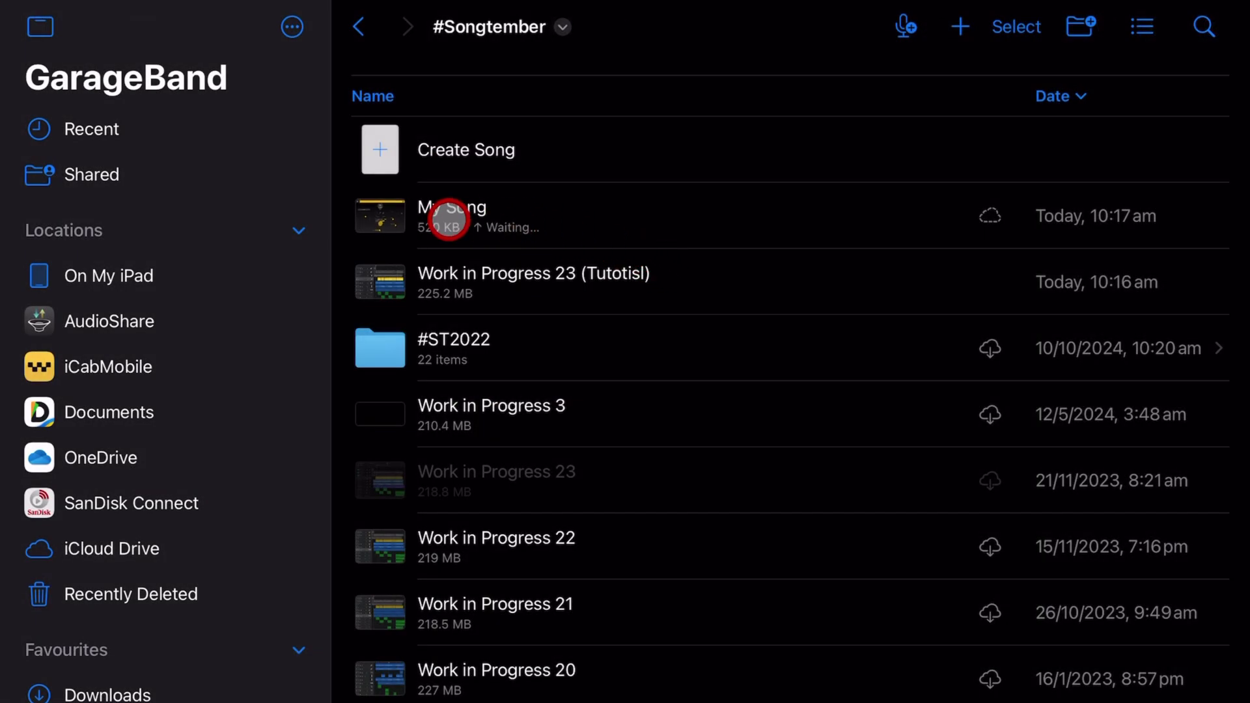
Rename My Song to 'TEMPLATE - Rock Drummner' and reopen it.
right_click(447, 216)
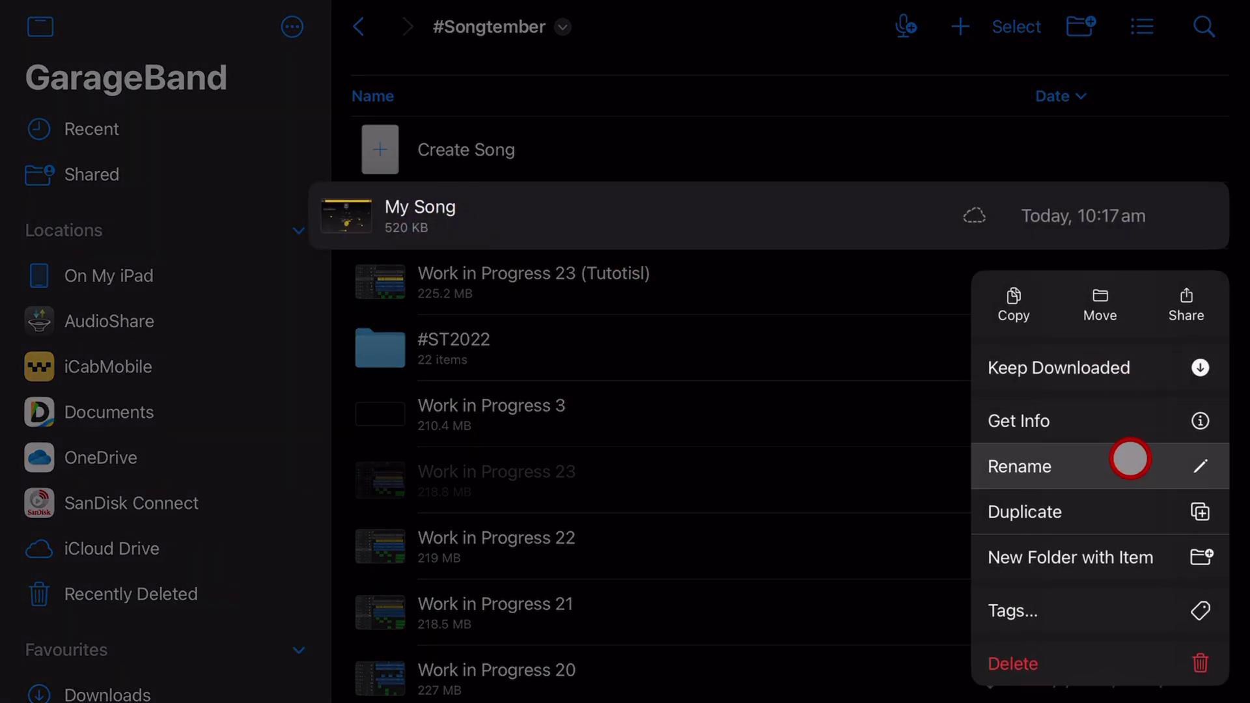
click(1109, 469)
text(TEMPLATE - Rock Dru)
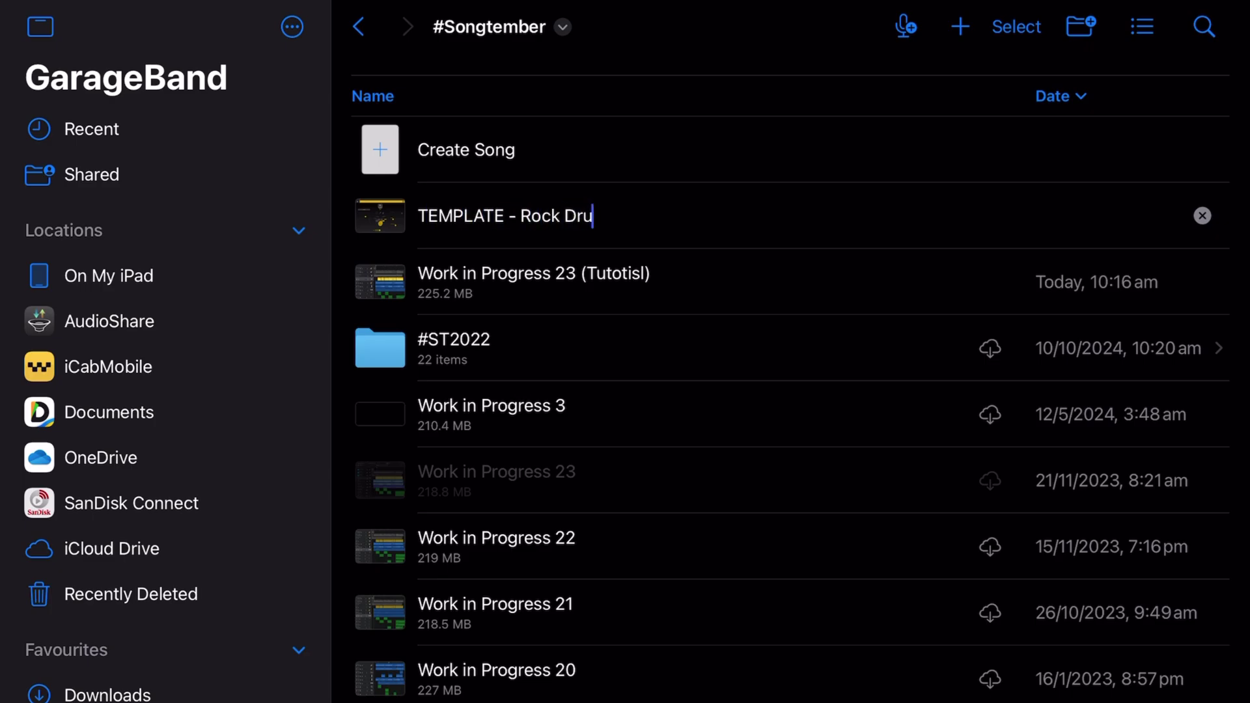
text(mmner)
key(Return)
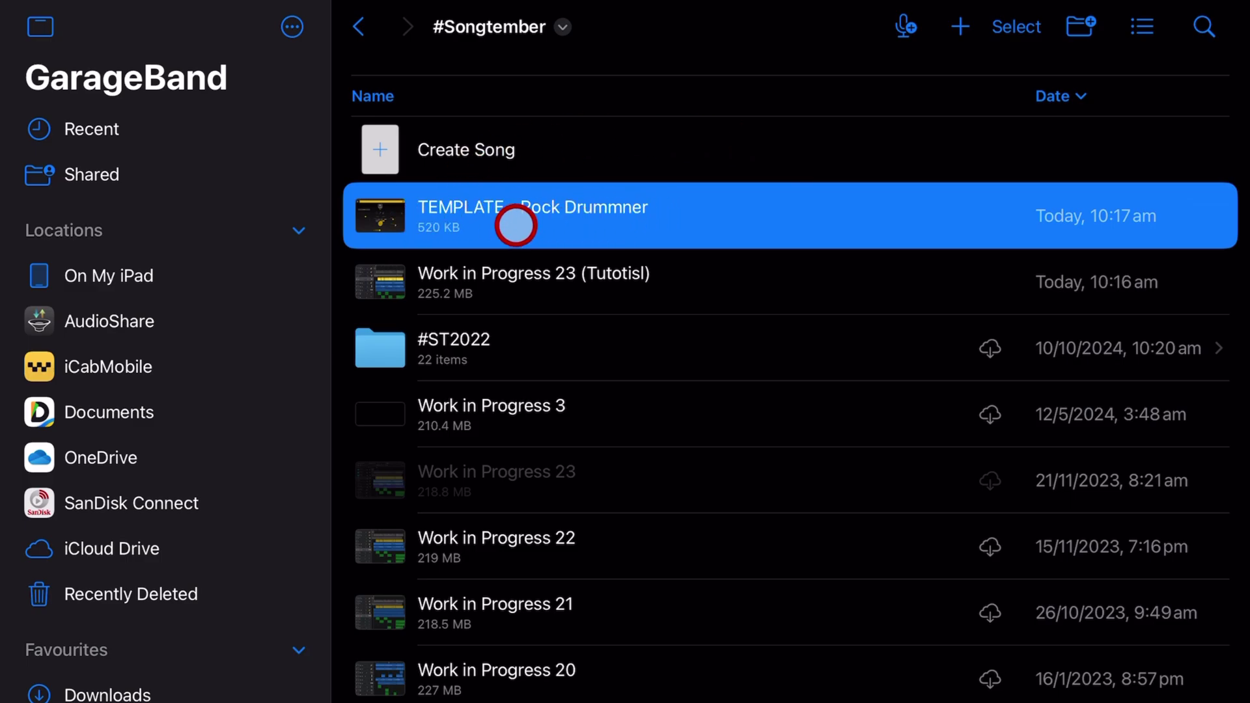
click(510, 221)
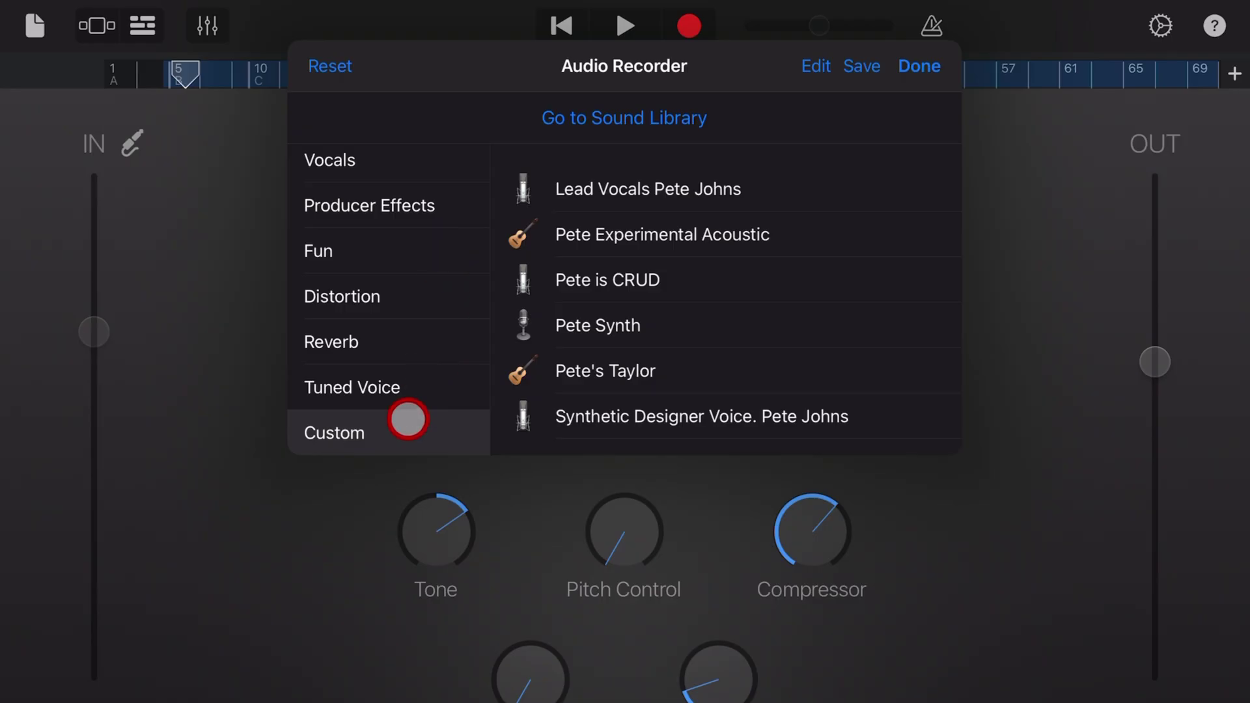
Apply the custom Pete's Taylor preset to the Audio Recorder track.
click(572, 372)
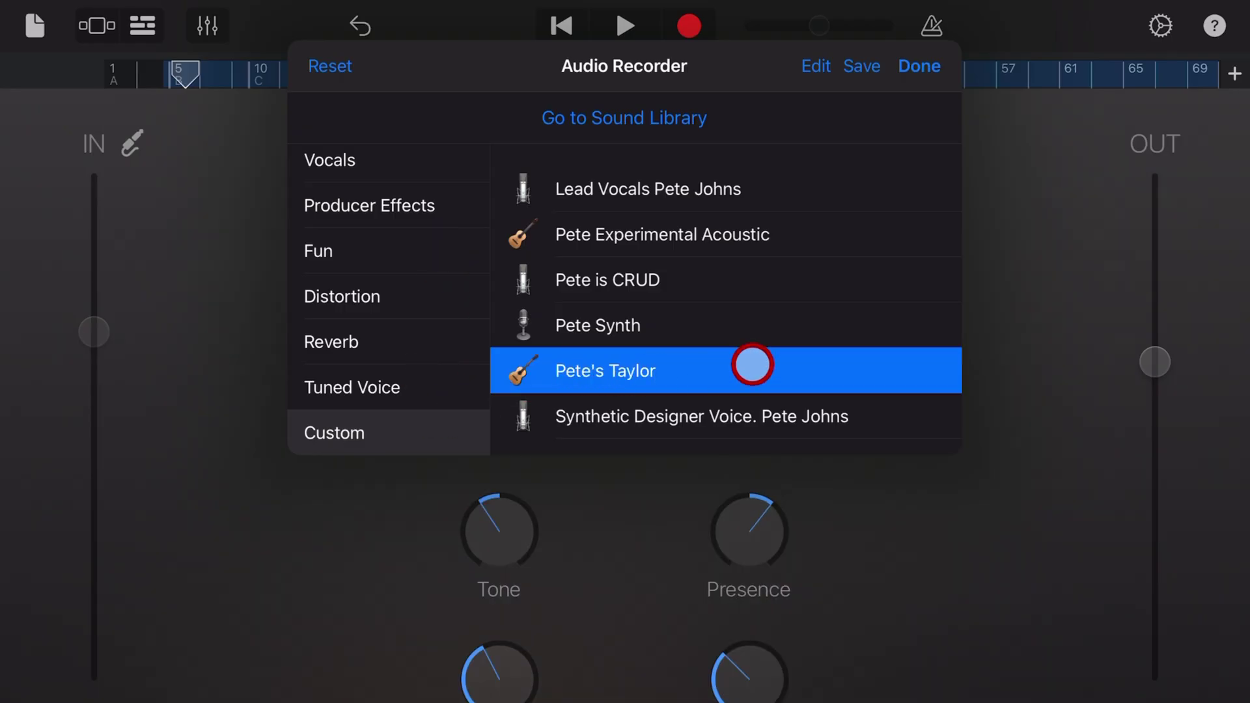
click(1021, 256)
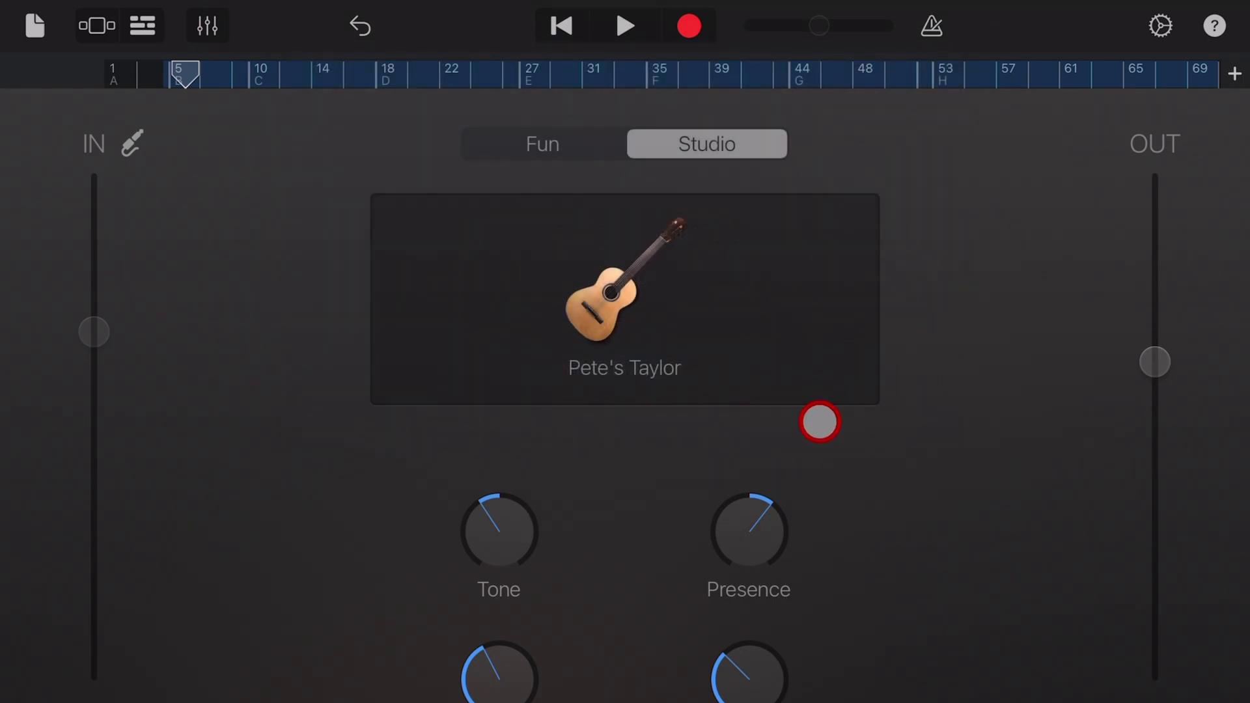